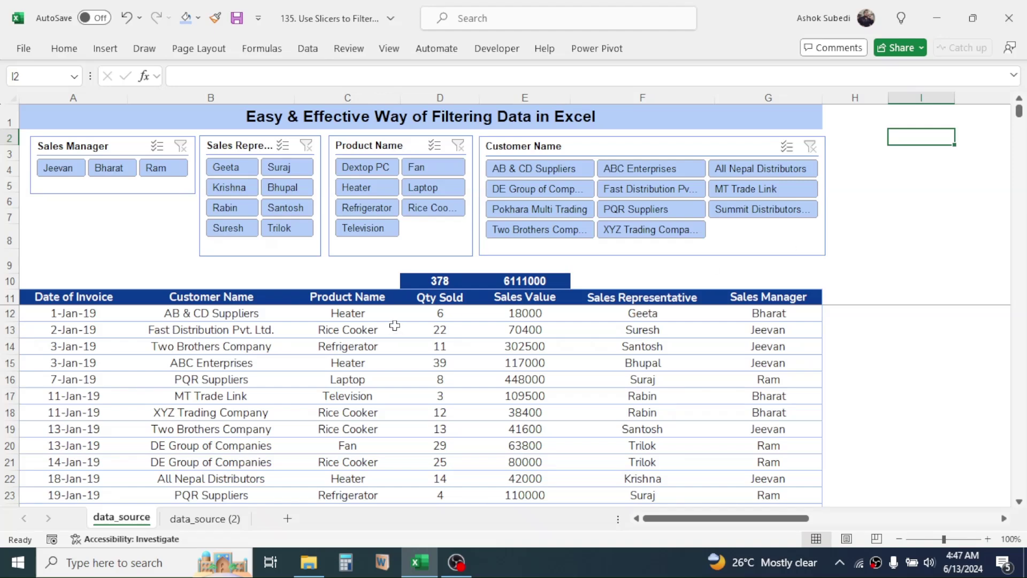
Examine the columns of the sales table one by one, from Date of Invoice to Sales Manager.
left_click_drag(79, 305, 129, 428)
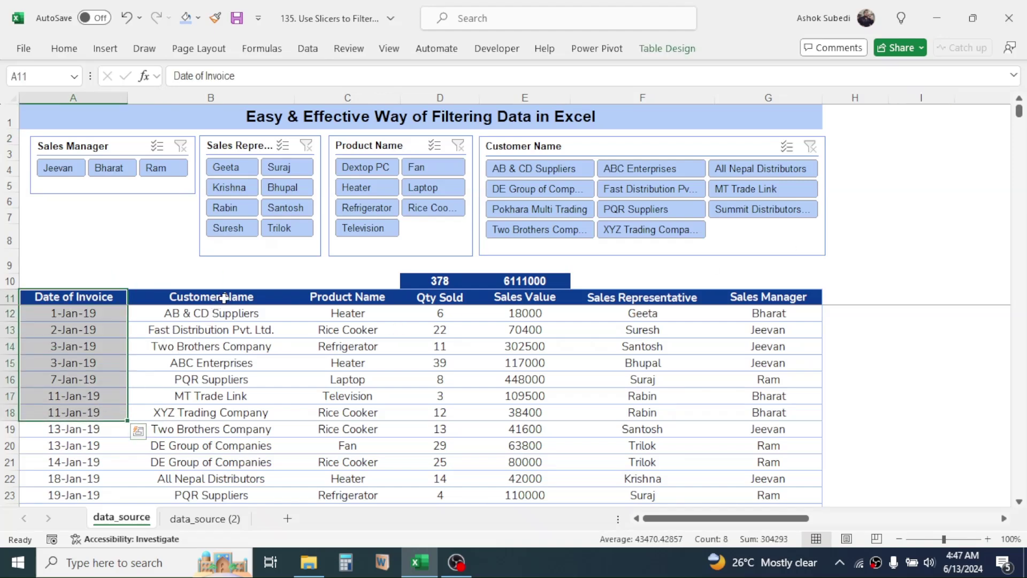
left_click_drag(211, 298, 241, 408)
left_click_drag(342, 298, 355, 396)
left_click_drag(452, 297, 454, 384)
left_click_drag(515, 297, 542, 413)
left_click_drag(660, 297, 663, 426)
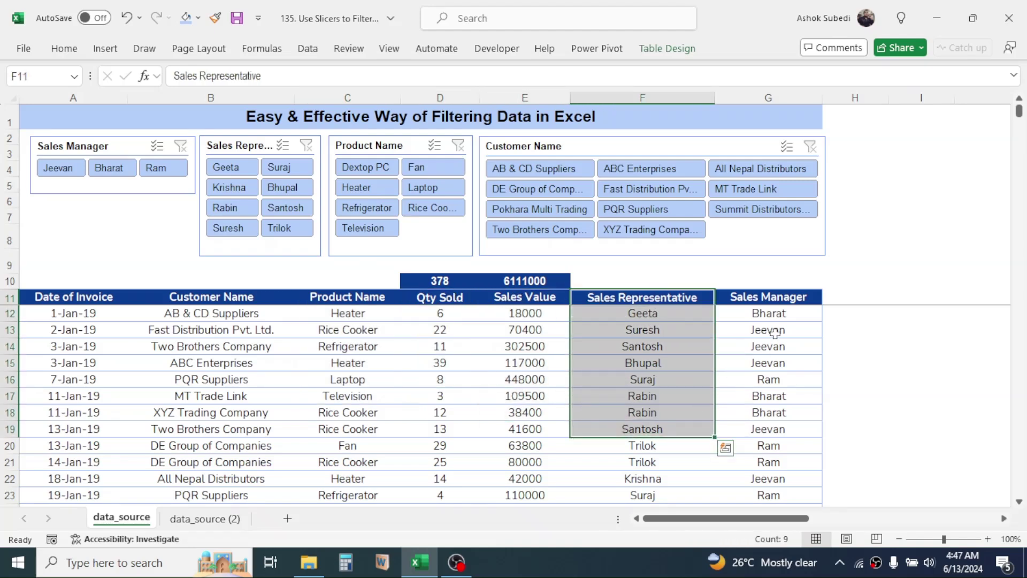
left_click_drag(771, 303, 776, 415)
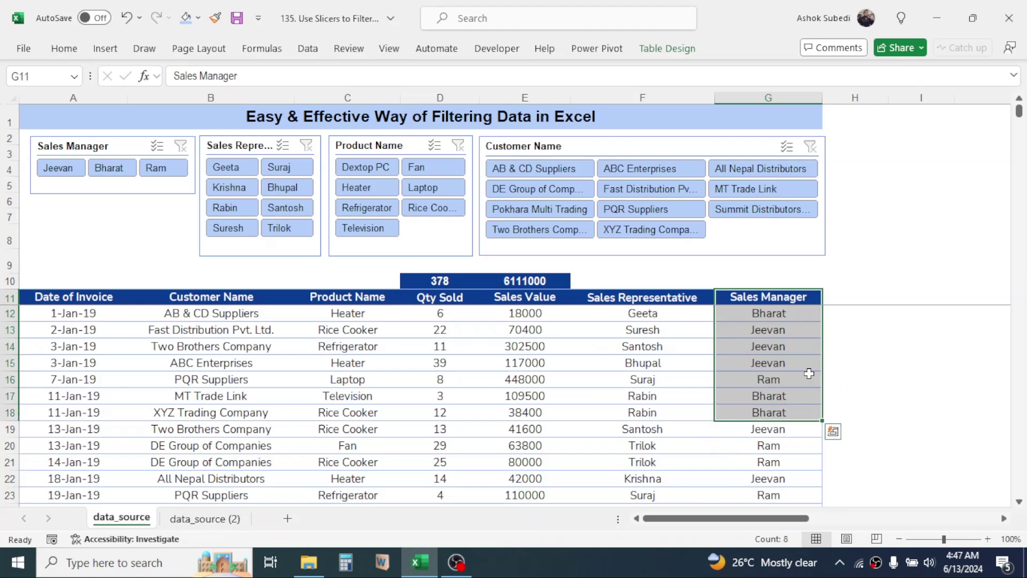
left_click(869, 215)
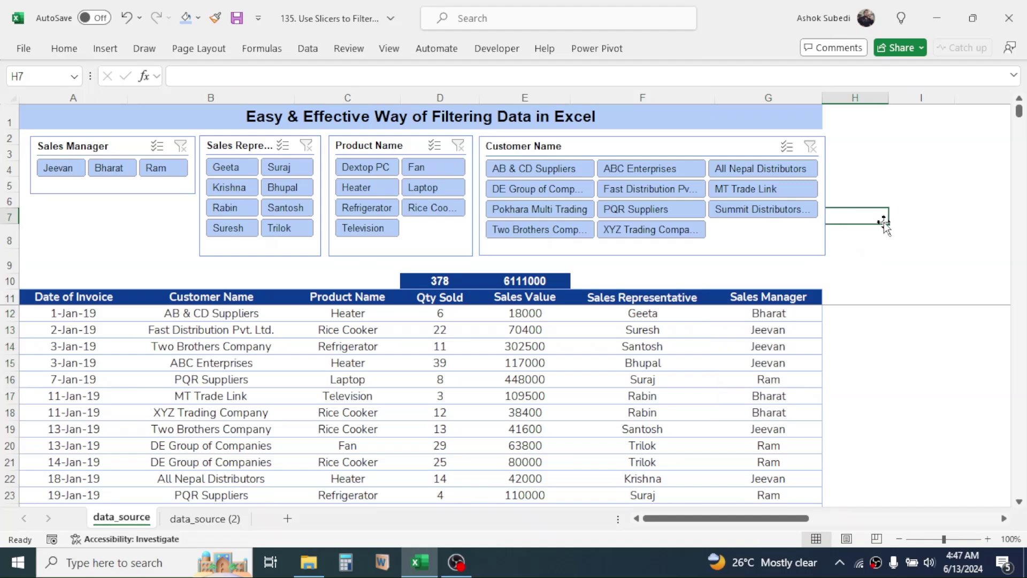
Look over the table's header row, its full data range and the slicers placed above it.
left_click_drag(64, 295, 737, 297)
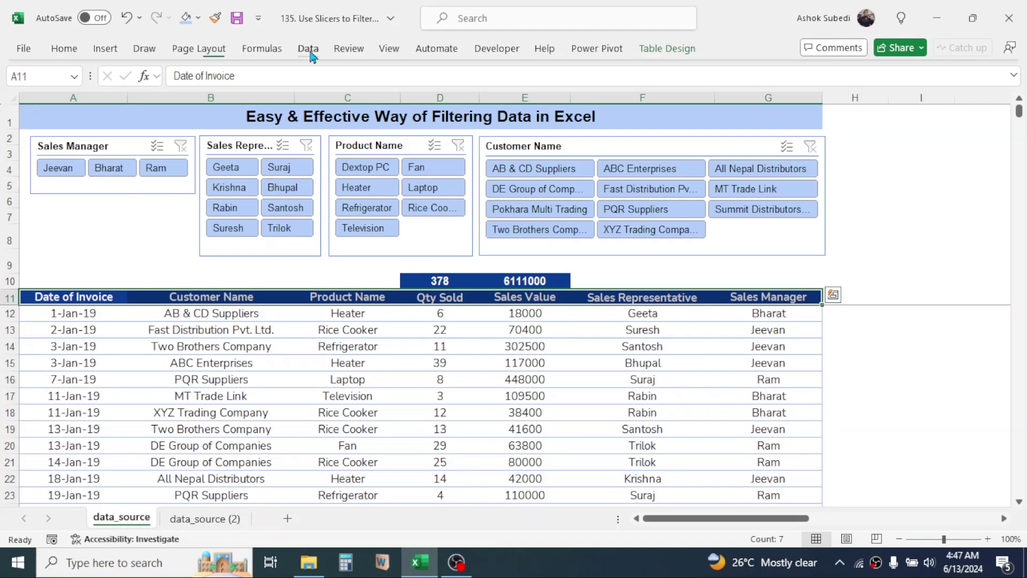
left_click(309, 51)
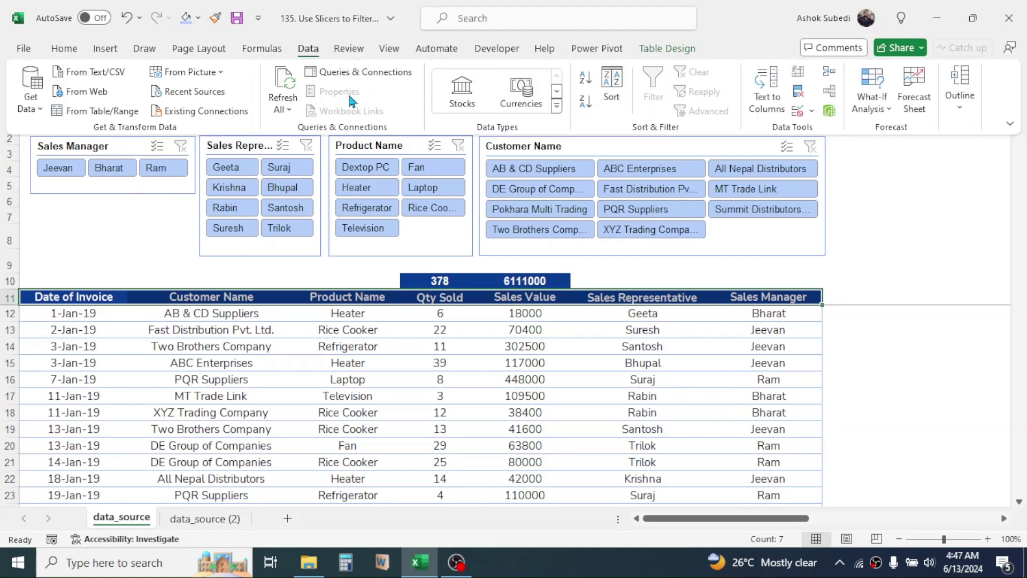
left_click(111, 336)
left_click(235, 296)
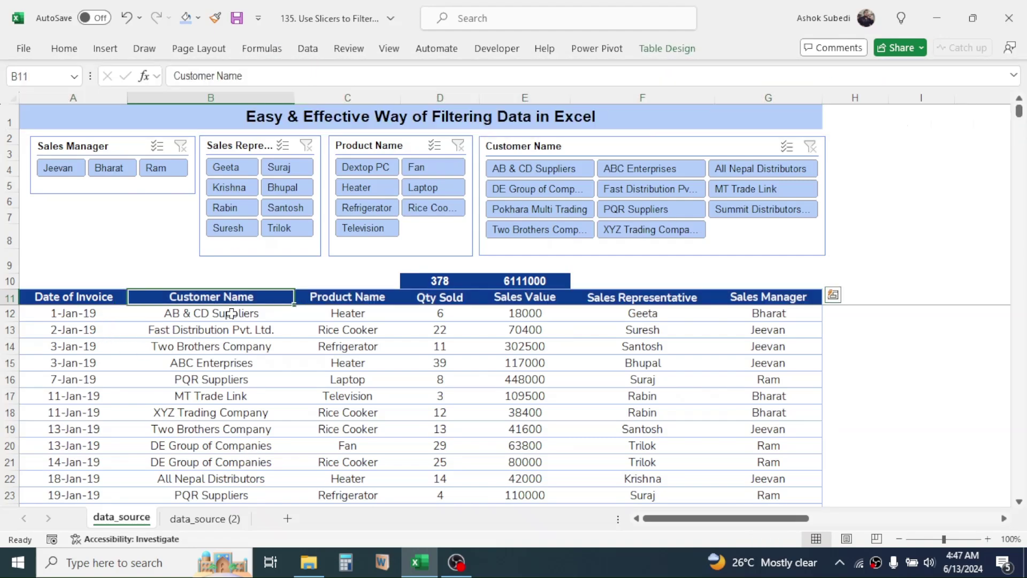
left_click(351, 293)
left_click(229, 329)
key("ctrl+a")
key("ctrl+a")
left_click(350, 348)
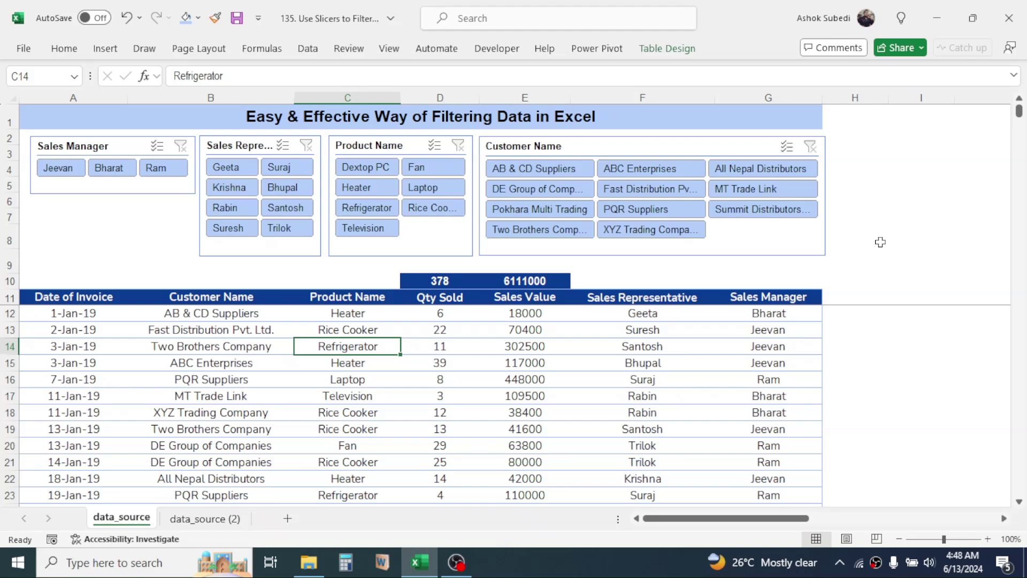
left_click(116, 145)
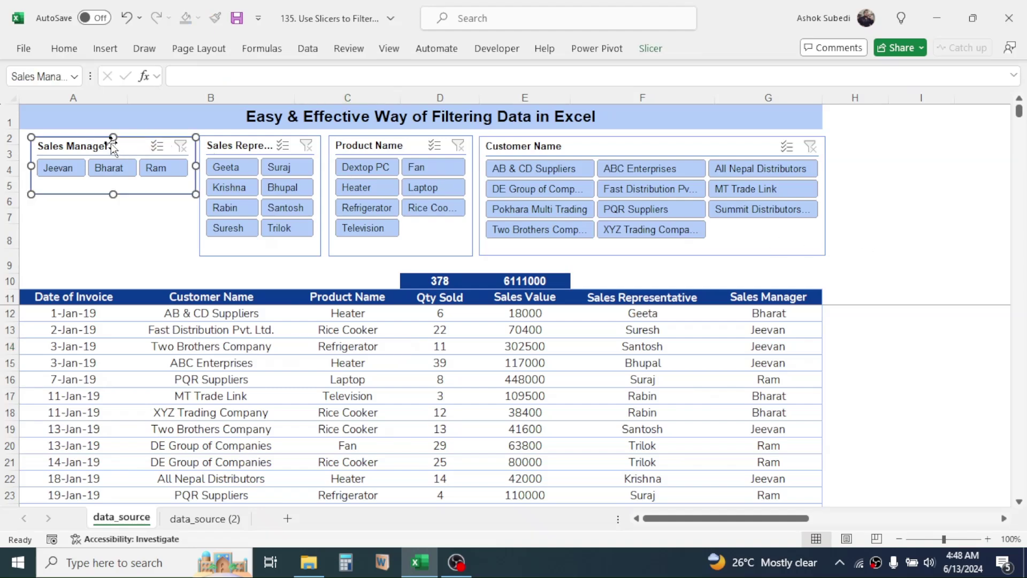
left_click(381, 146)
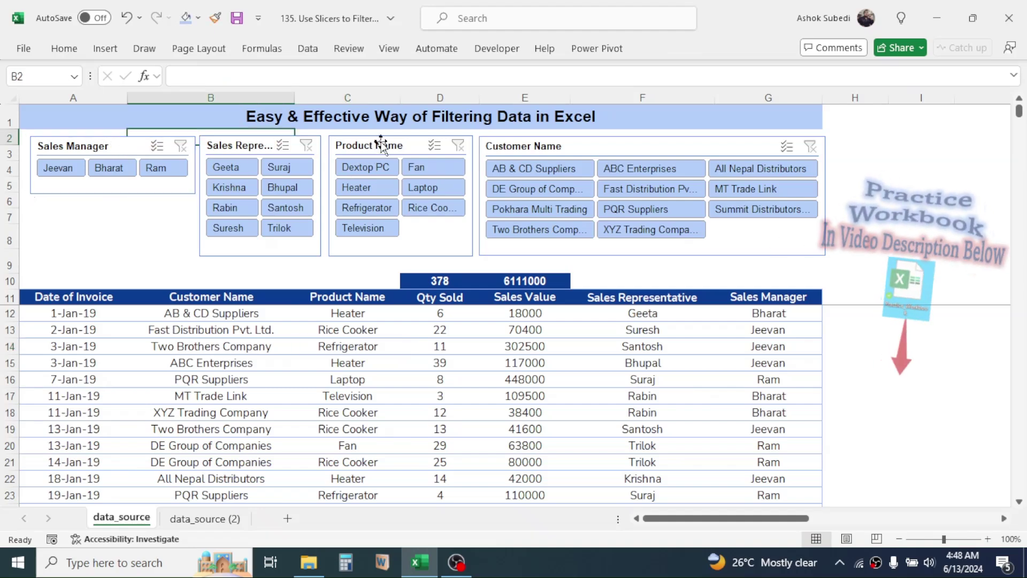
left_click(556, 146)
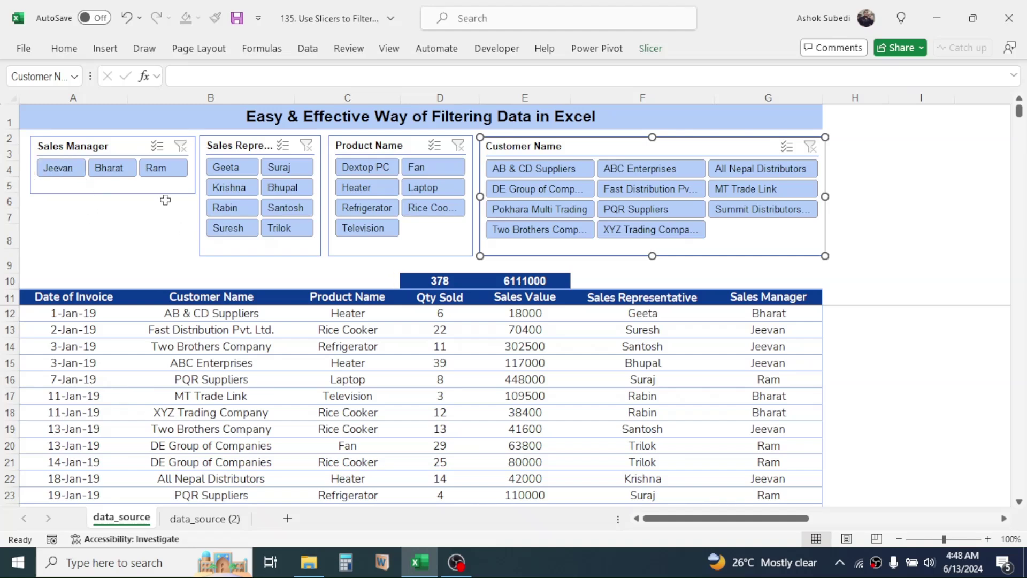
Filter the table by each of the three sales managers in turn, and clear the Sales Manager filter.
left_click(59, 168)
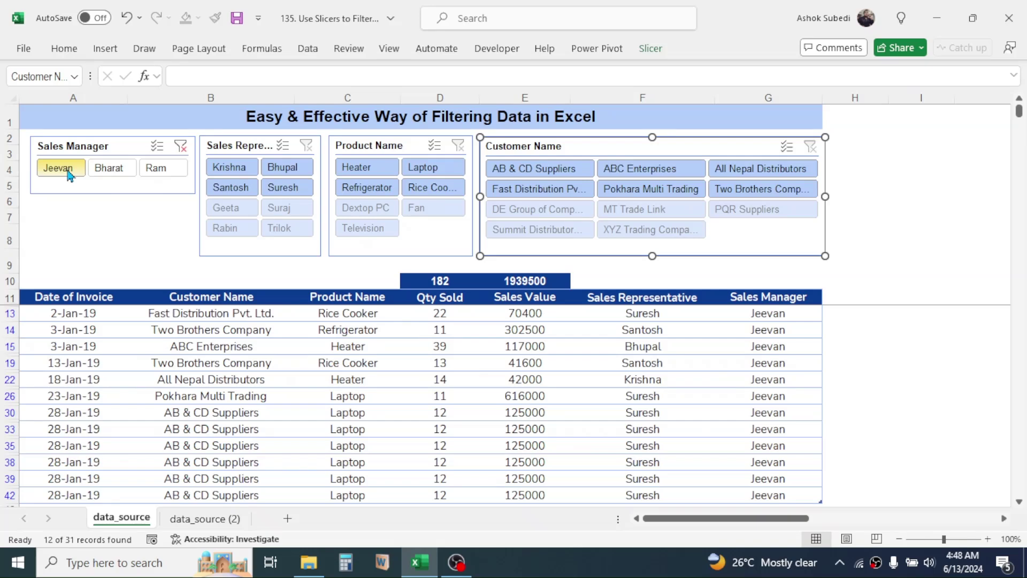
left_click(100, 169)
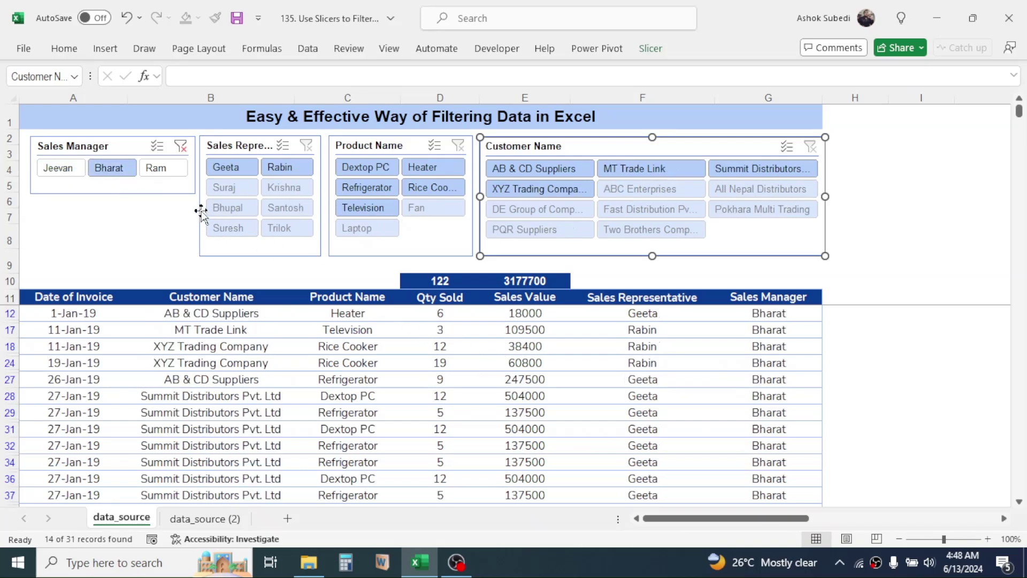
left_click(173, 174)
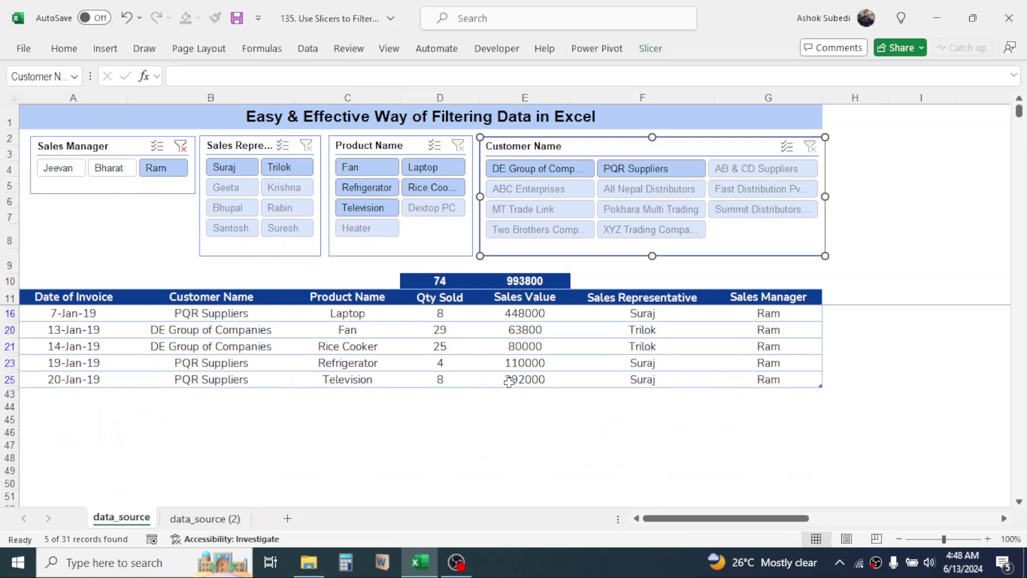
left_click(180, 146)
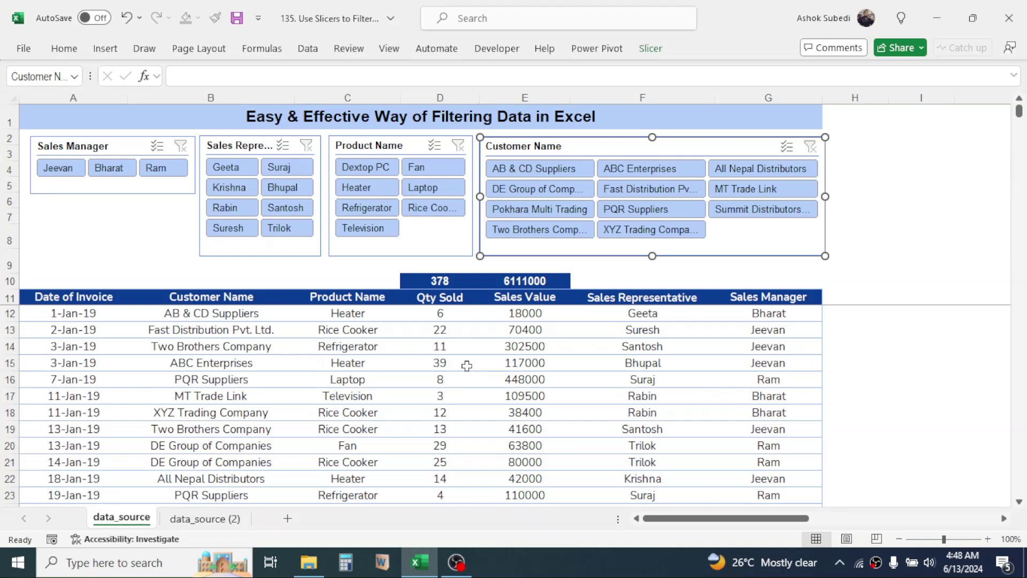
Filter the table by one sales representative after another with the slicer, and clear the Sales Representative filter.
left_click(229, 167)
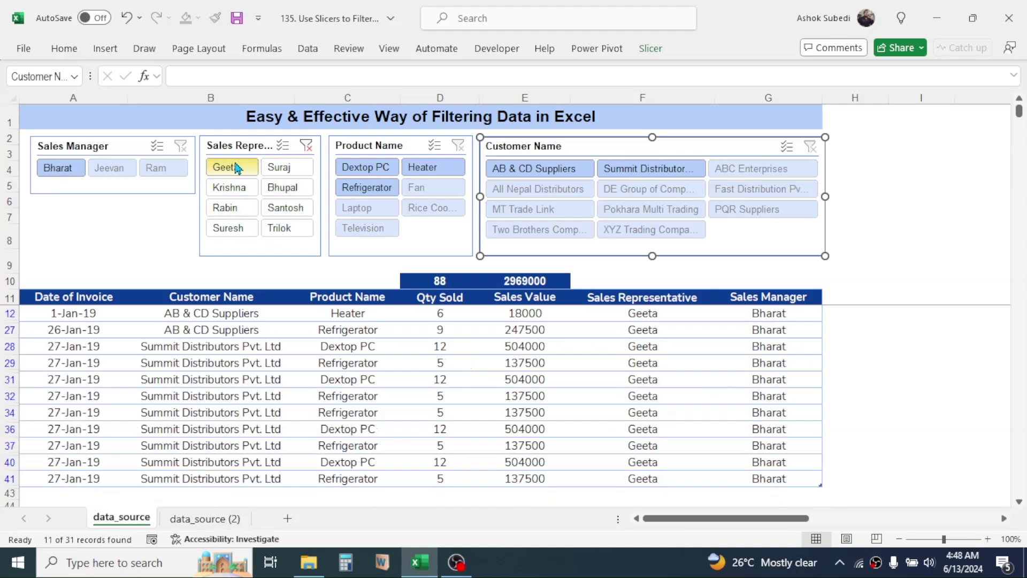
left_click(279, 167)
left_click(233, 188)
left_click(282, 187)
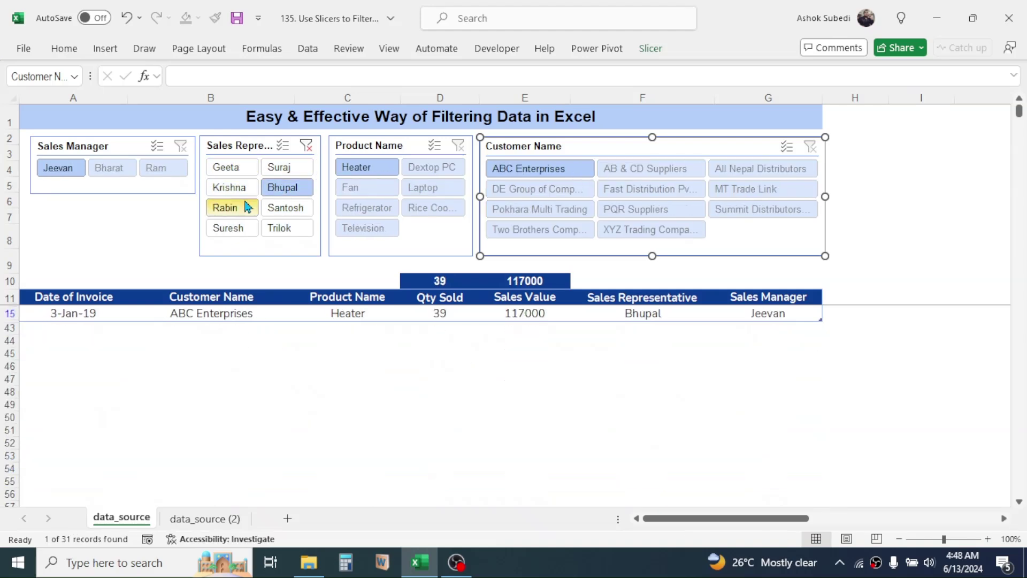
left_click(243, 206)
left_click(282, 210)
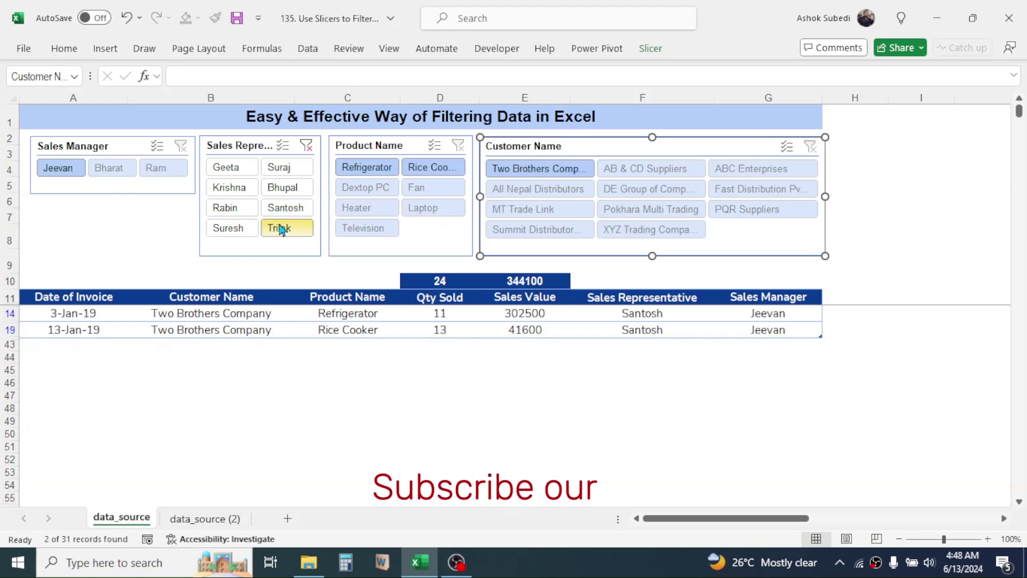
left_click(279, 227)
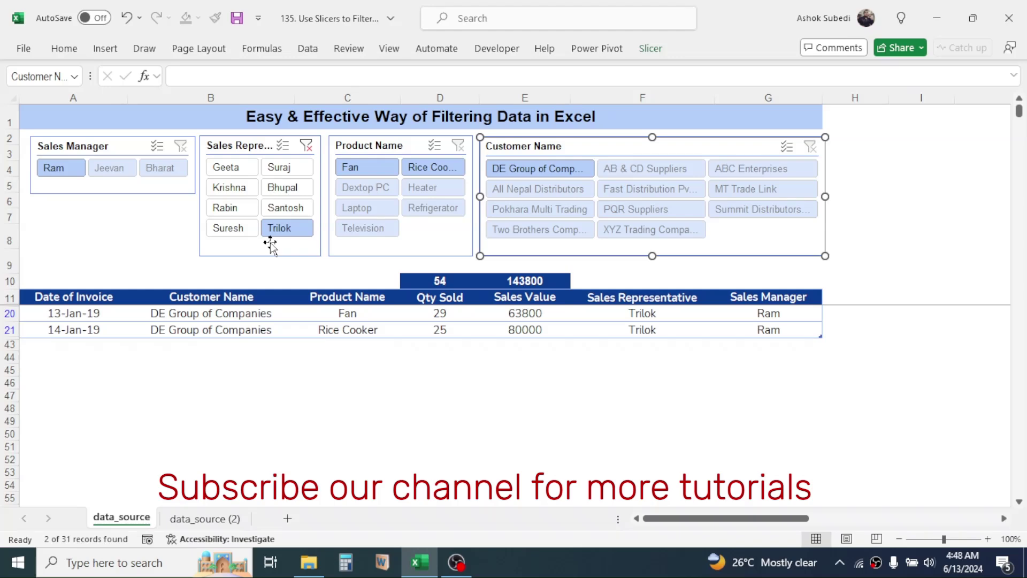
left_click(306, 145)
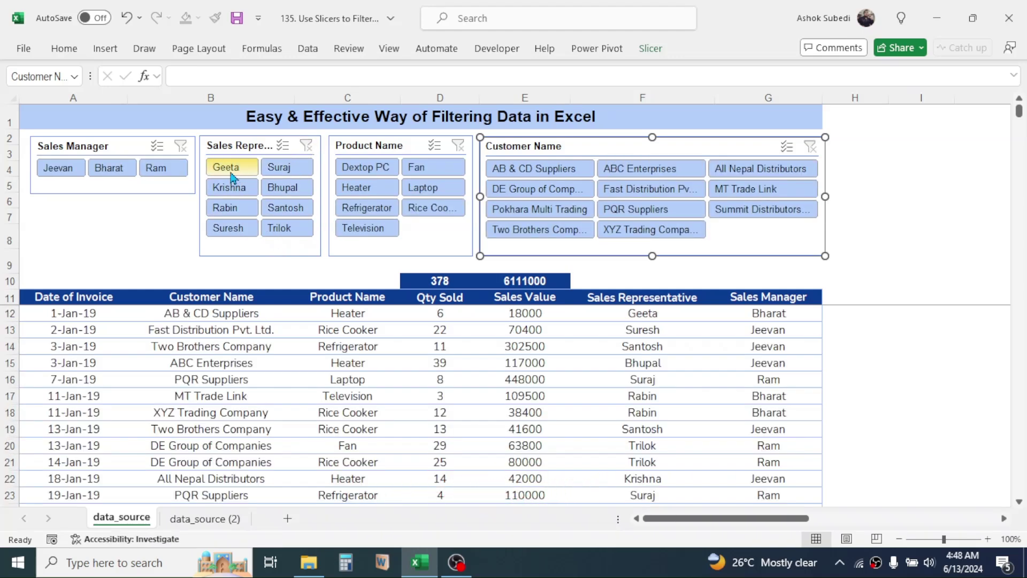
Filter the table by four sales representatives at once using the slicer, and clear that filter.
left_click(232, 172)
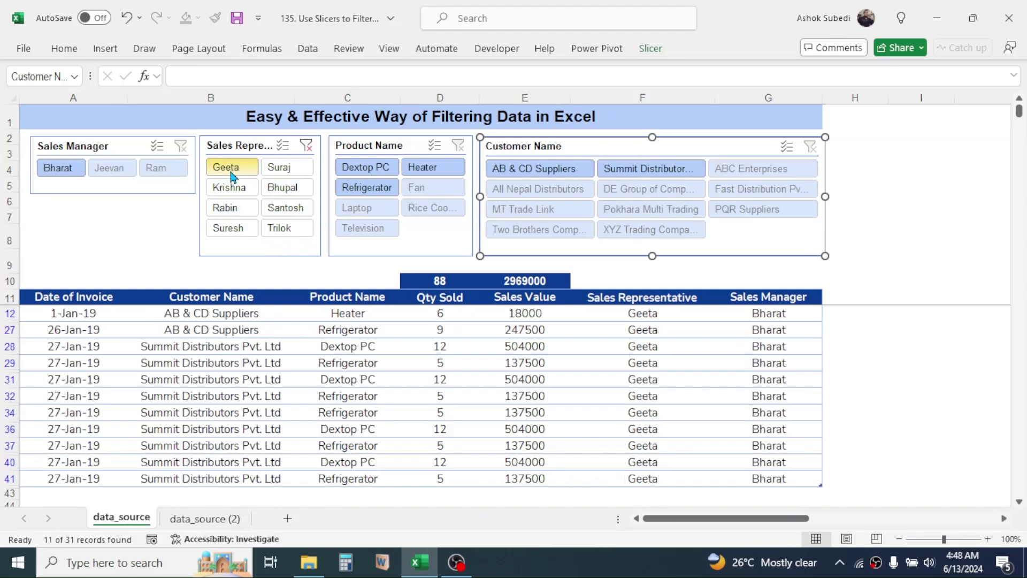
key("ctrl")
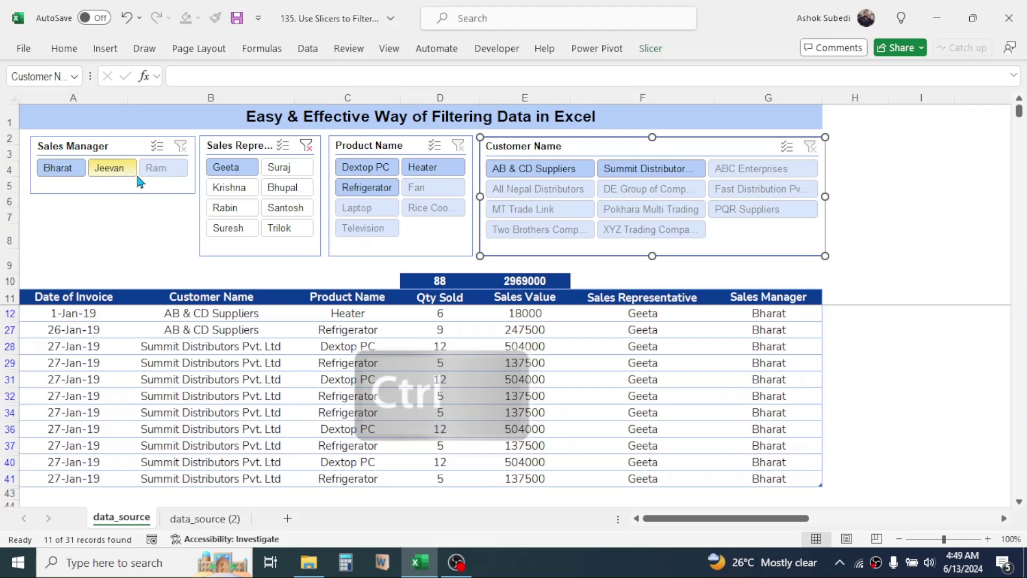
left_click(281, 168, "ctrl")
left_click(231, 209, "ctrl")
left_click(278, 229, "ctrl")
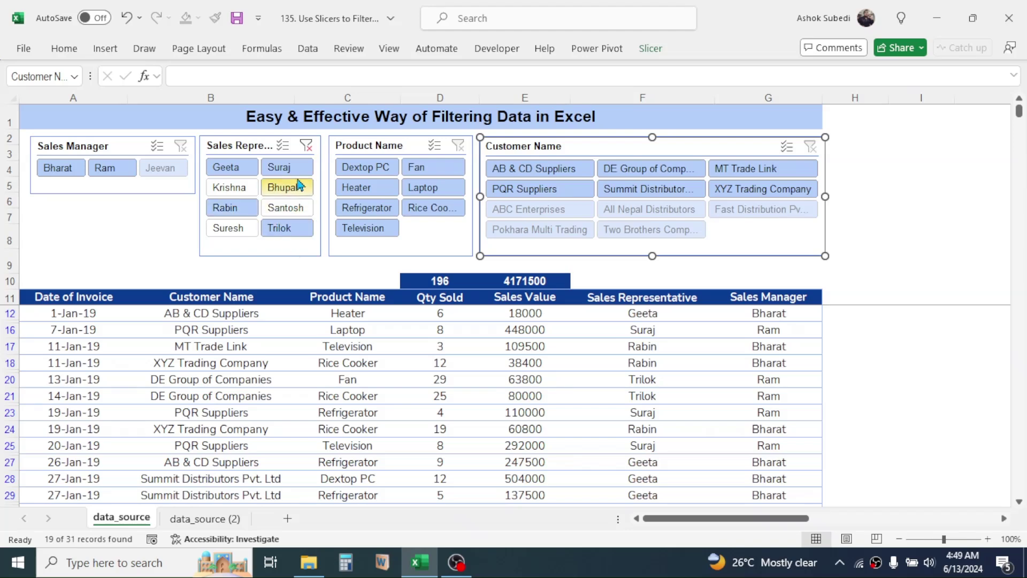
left_click(305, 147)
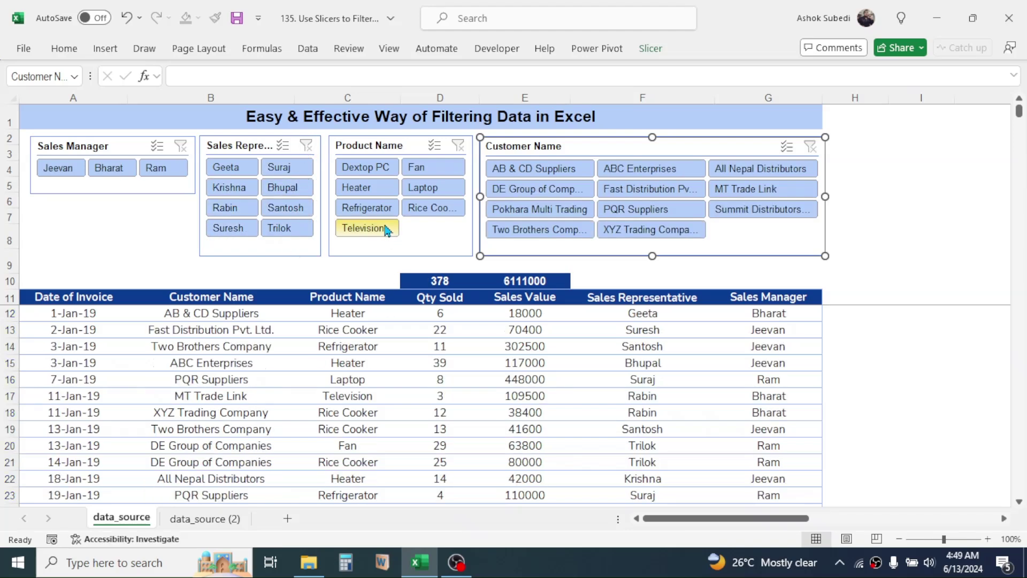
Filter the table by each product in turn, from Dextop PC to Television, and clear the Product Name filter.
left_click(364, 167)
left_click(413, 173)
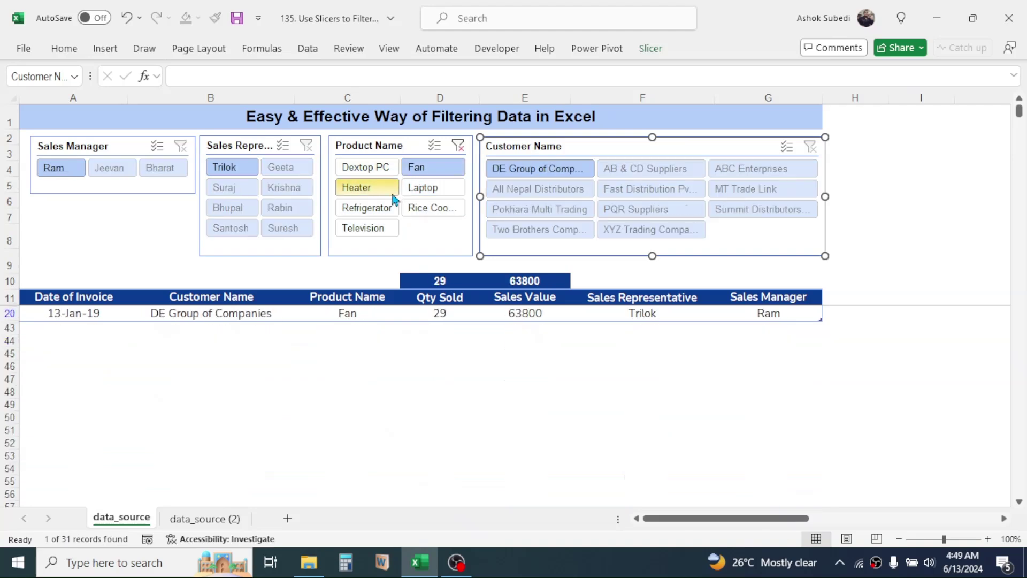
left_click(377, 191)
left_click(426, 191)
left_click(390, 214)
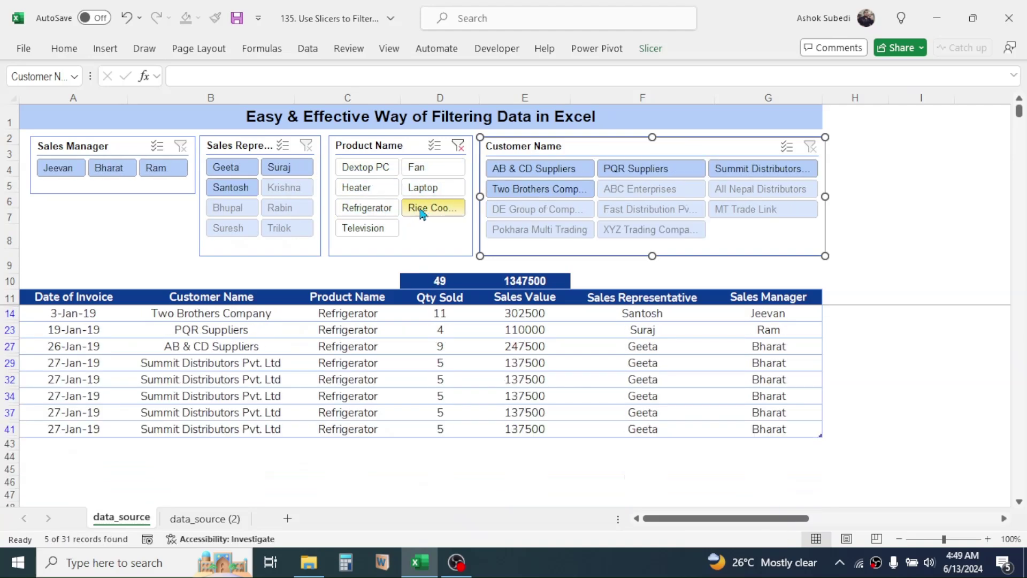
left_click(431, 209)
left_click(367, 229)
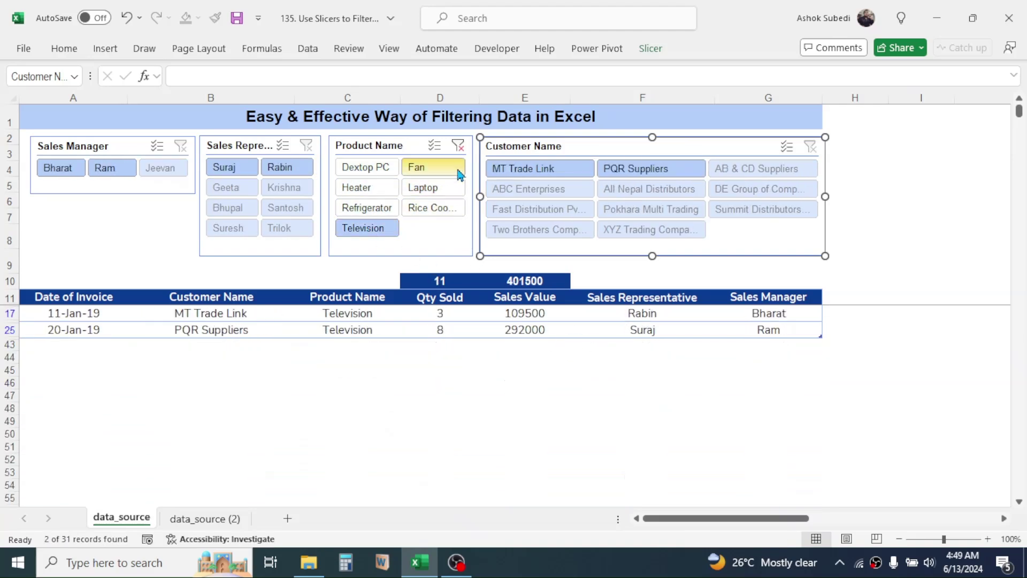
left_click(458, 145)
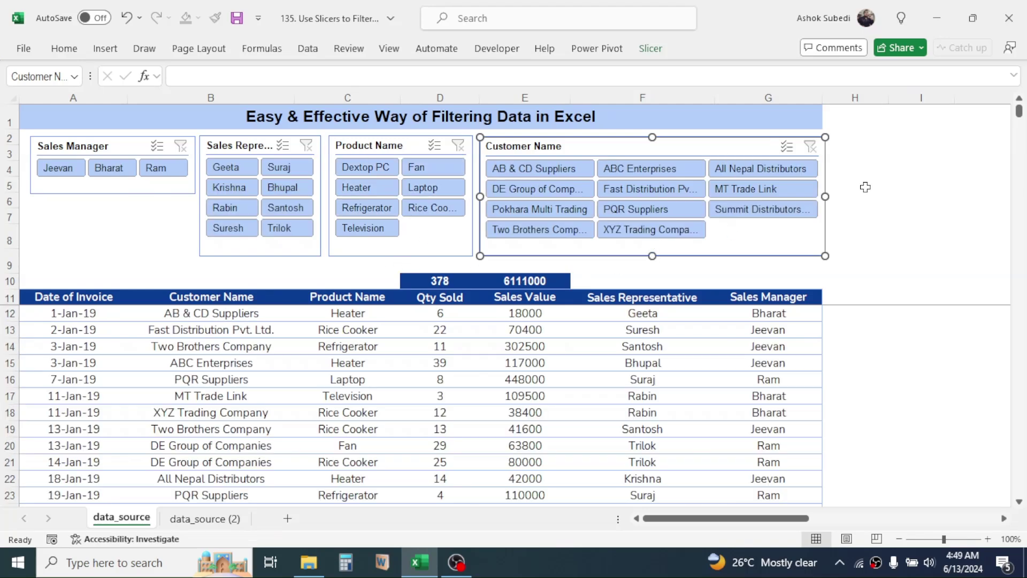
Filter the table by individual customers in turn, starting with AB & CD Suppliers and ABC Enterprises, and clear the Customer Name filter.
left_click(529, 169)
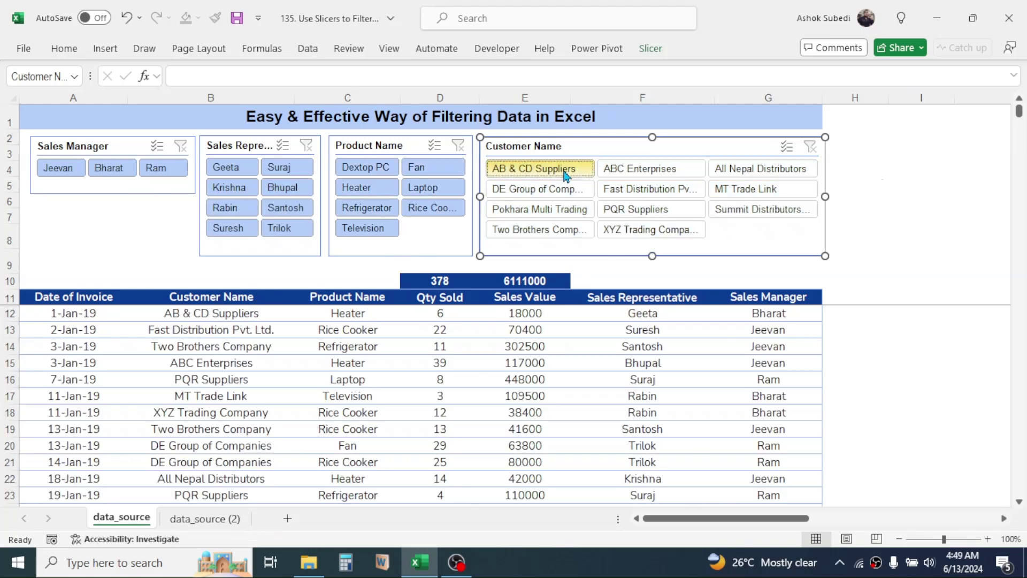
left_click(655, 169)
left_click(751, 171)
left_click(738, 192)
left_click(644, 196)
left_click(544, 192)
left_click(543, 193)
left_click(810, 146)
left_click(874, 151)
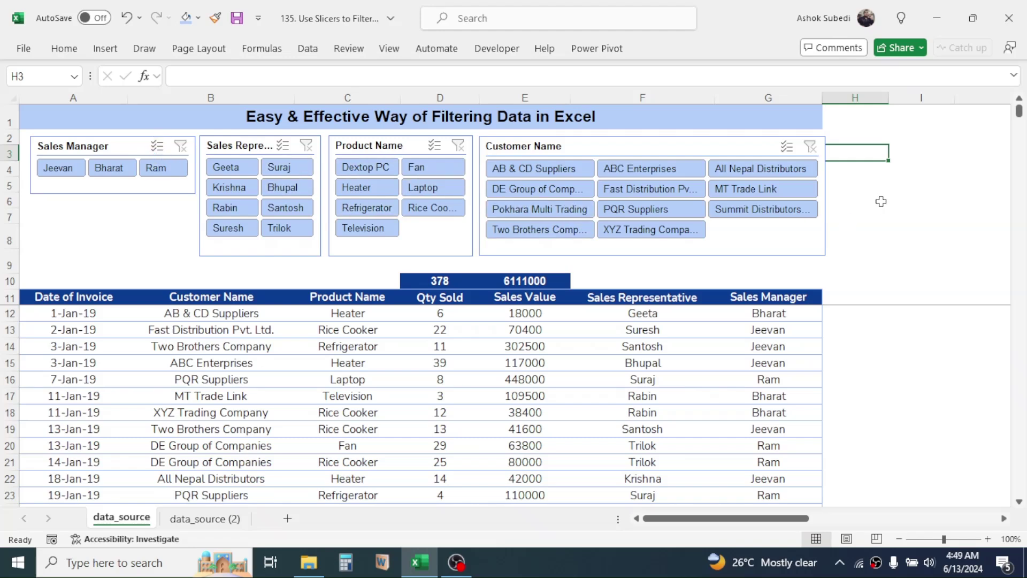
Switch to the data_source (2) sheet and look over its sales records, which have no slicers.
left_click(209, 519)
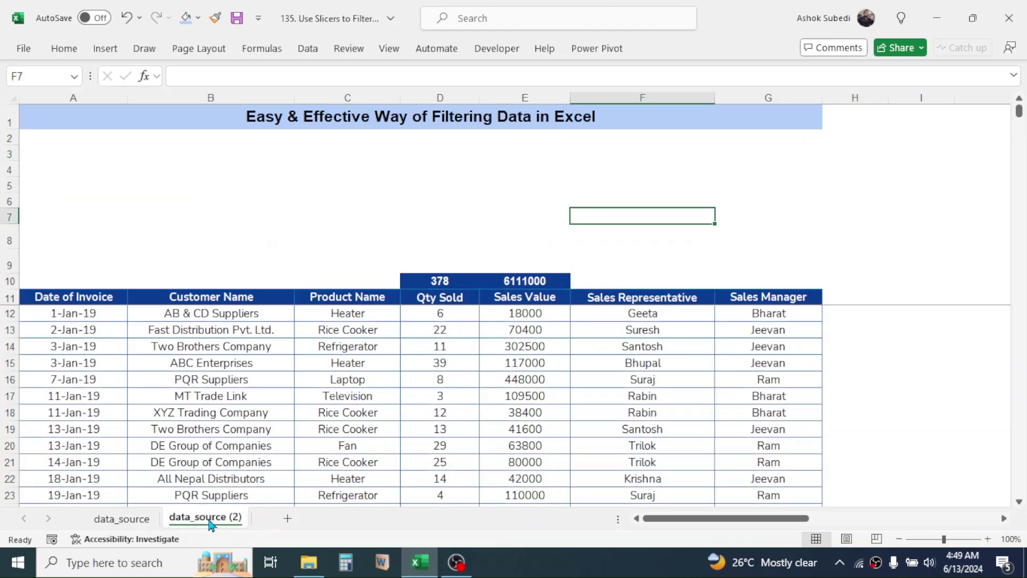
left_click(426, 359)
left_click(223, 398)
key("Right")
key("Right")
key("Right")
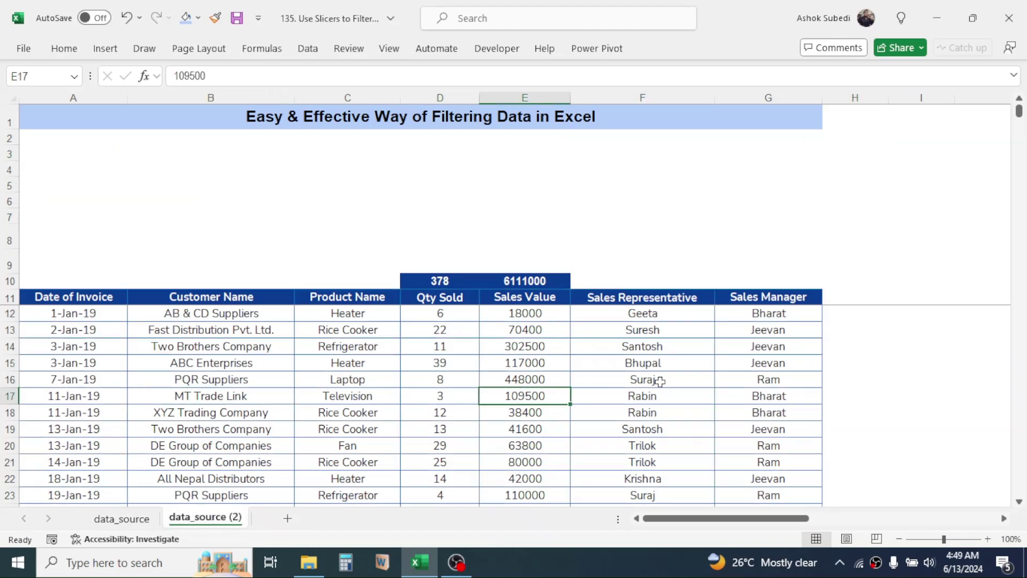
left_click(648, 382)
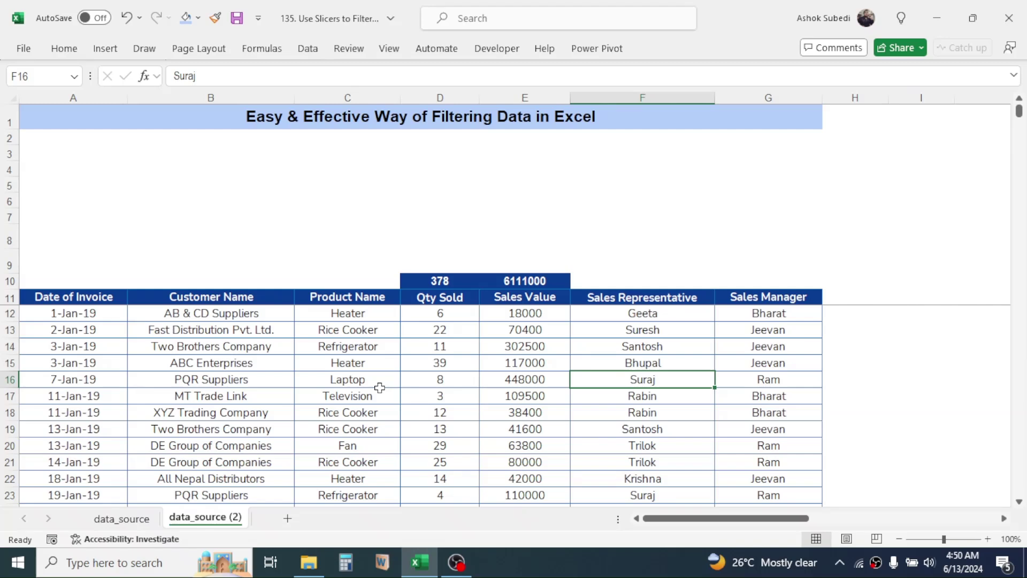
Convert the sales records in A11:G42, including the header row, to a table.
left_click_drag(65, 301, 759, 338)
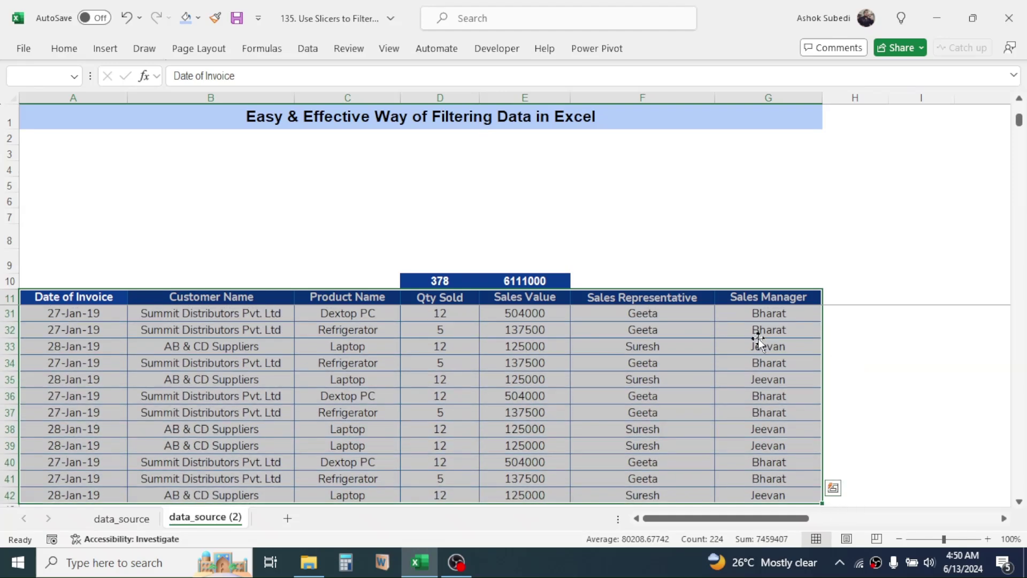
left_click(106, 49)
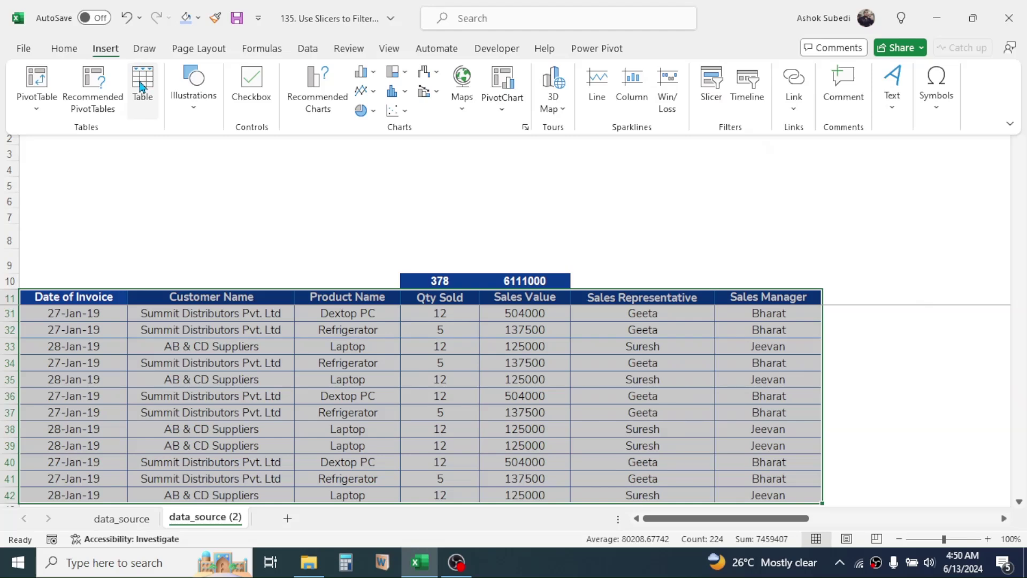
left_click(472, 203)
key("ctrl+t")
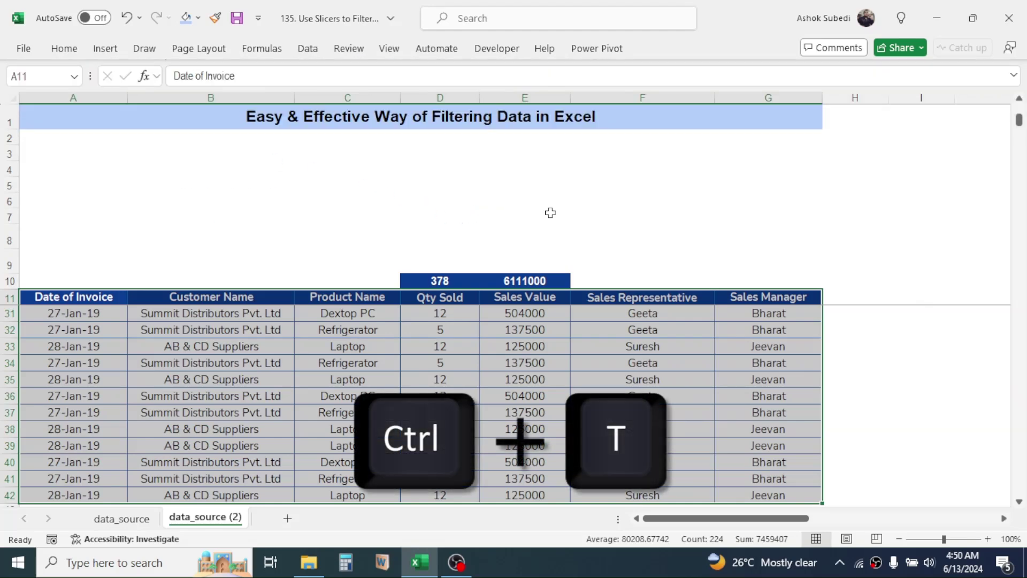
left_click_drag(744, 338, 602, 163)
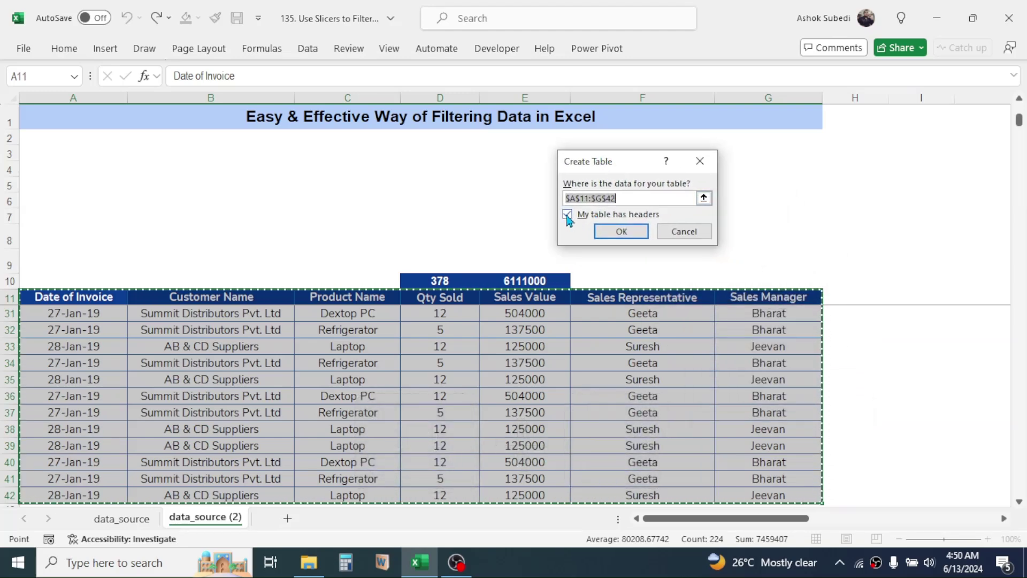
left_click(624, 231)
left_click(491, 415)
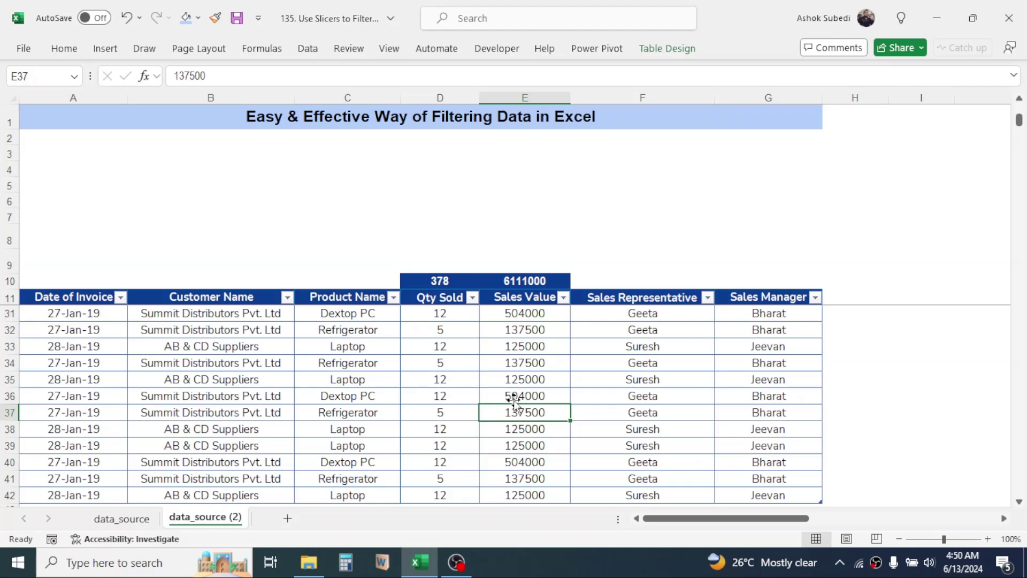
Insert slicers for the table's Customer Name, Product Name, Sales Representative and Sales Manager fields.
left_click(360, 348)
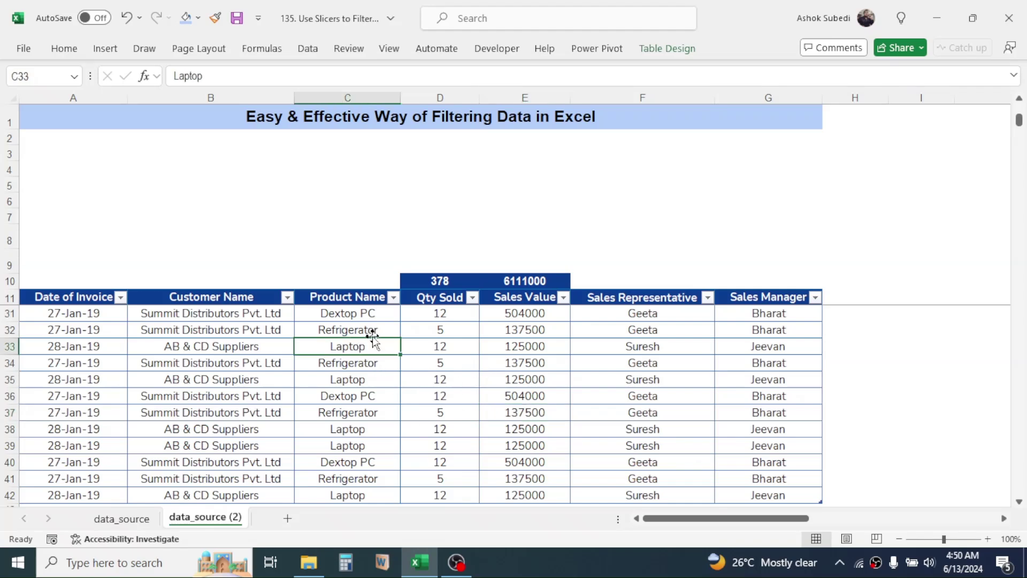
left_click(666, 48)
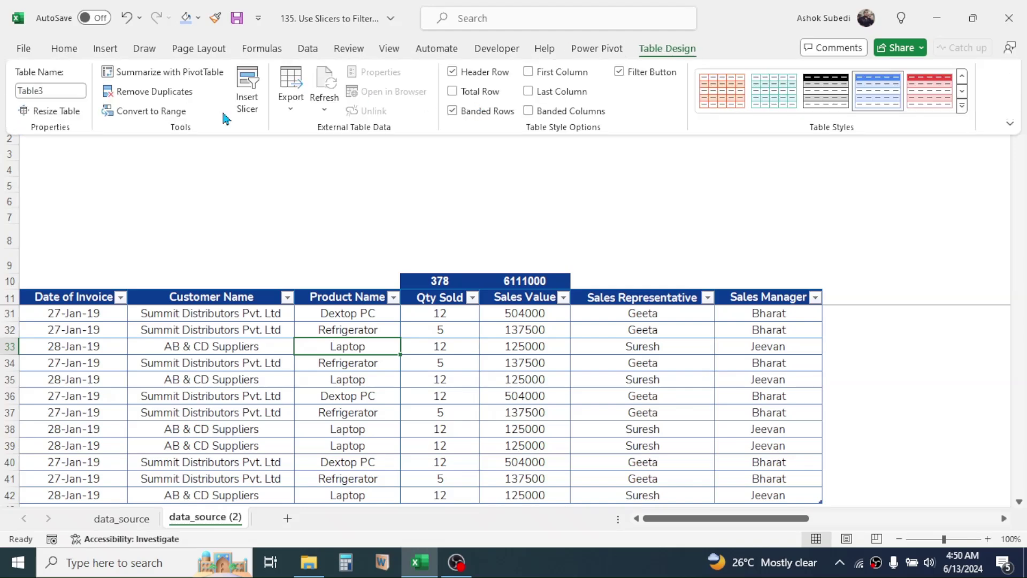
left_click(247, 87)
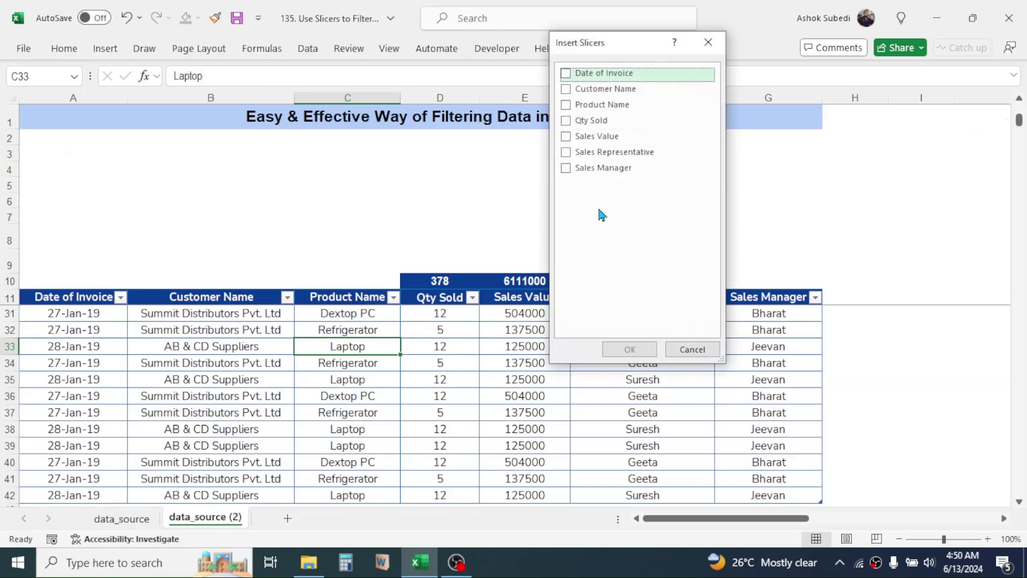
left_click_drag(601, 47, 594, 147)
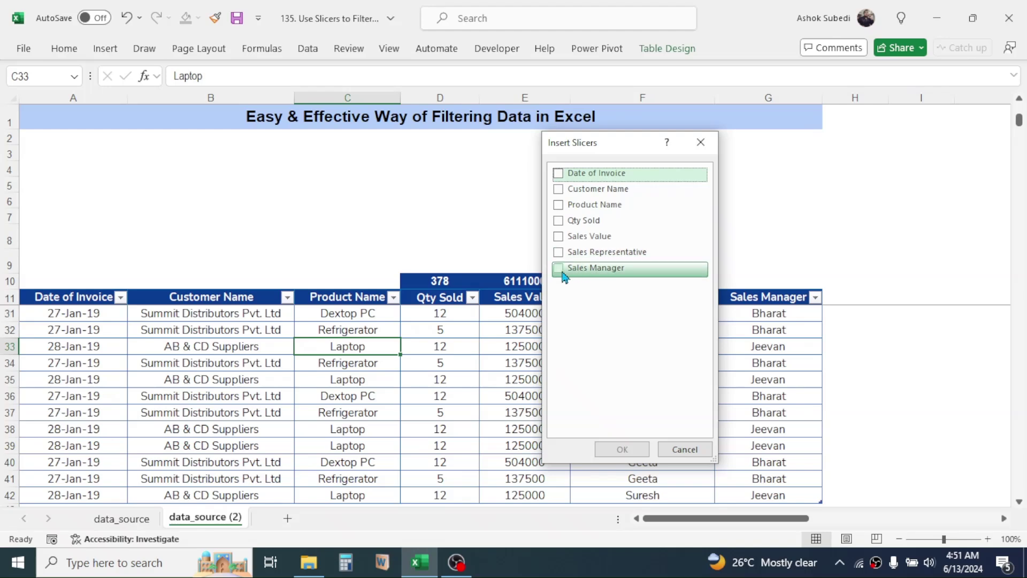
left_click(559, 190)
left_click(559, 206)
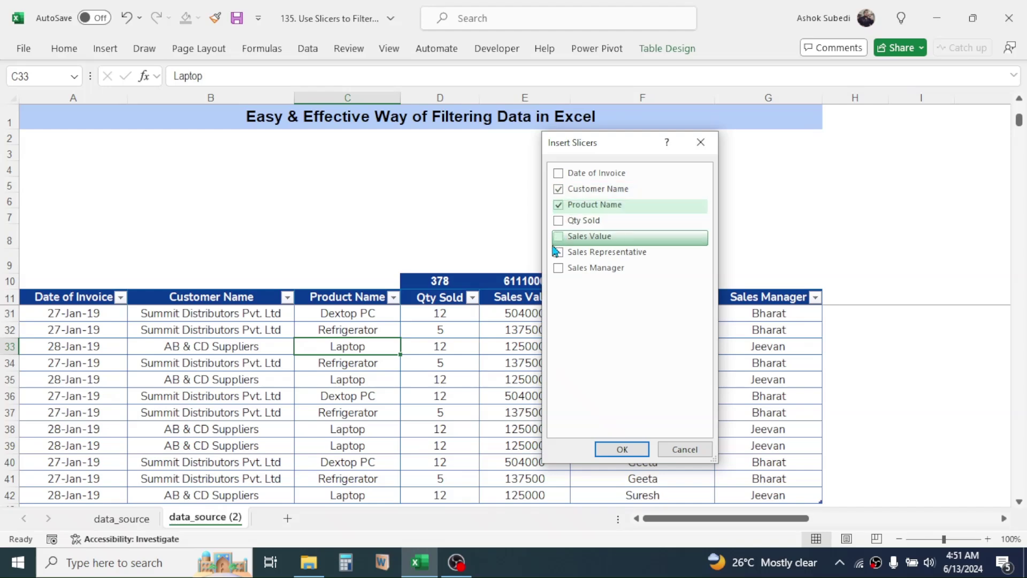
left_click(558, 253)
left_click(558, 268)
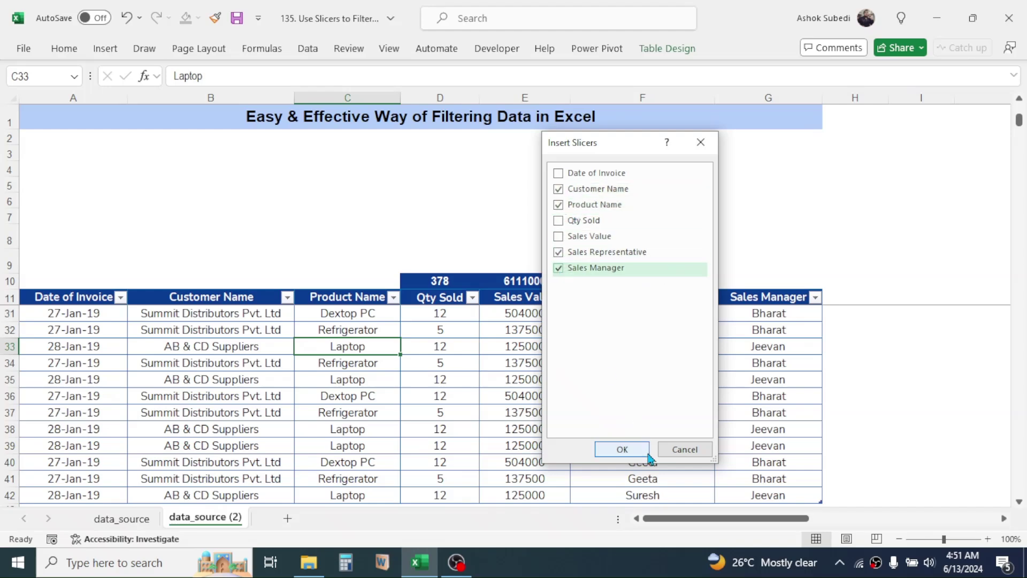
left_click(622, 450)
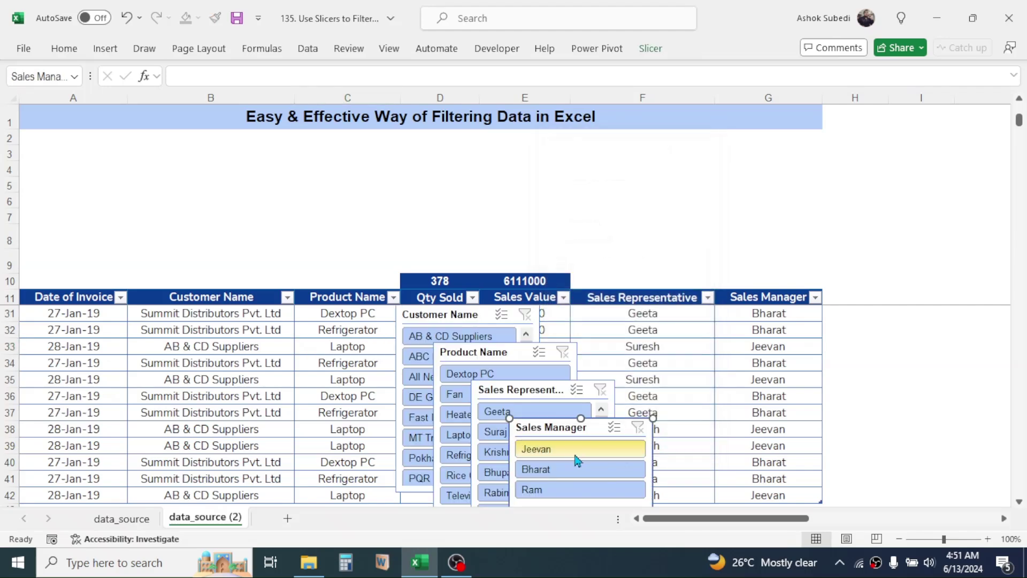
Spread the slicers out over the blank rows above the table, with the Sales Manager slicer above the first column.
left_click_drag(545, 427, 844, 197)
left_click(722, 422)
left_click(535, 390)
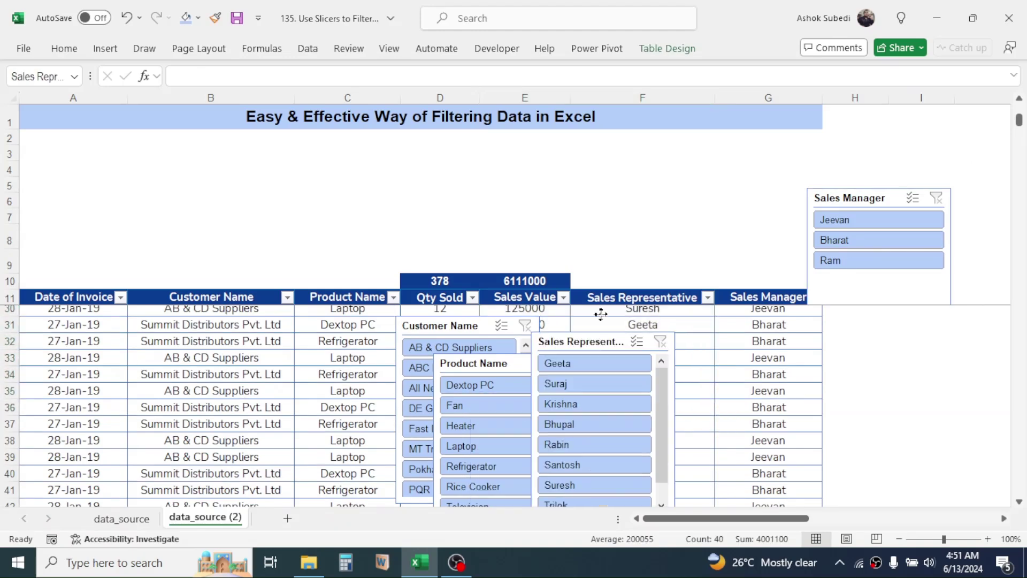
left_click_drag(535, 389, 669, 208)
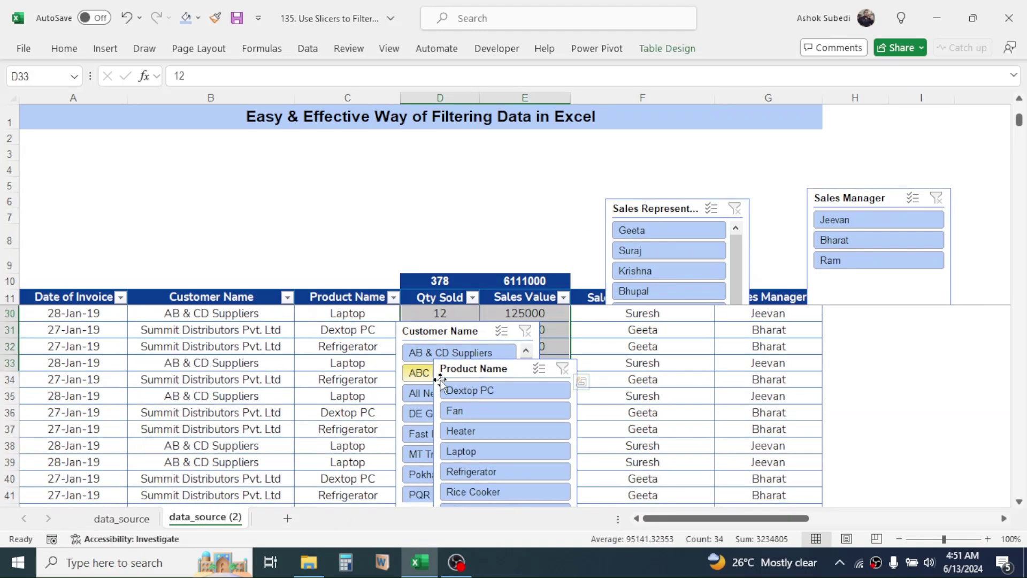
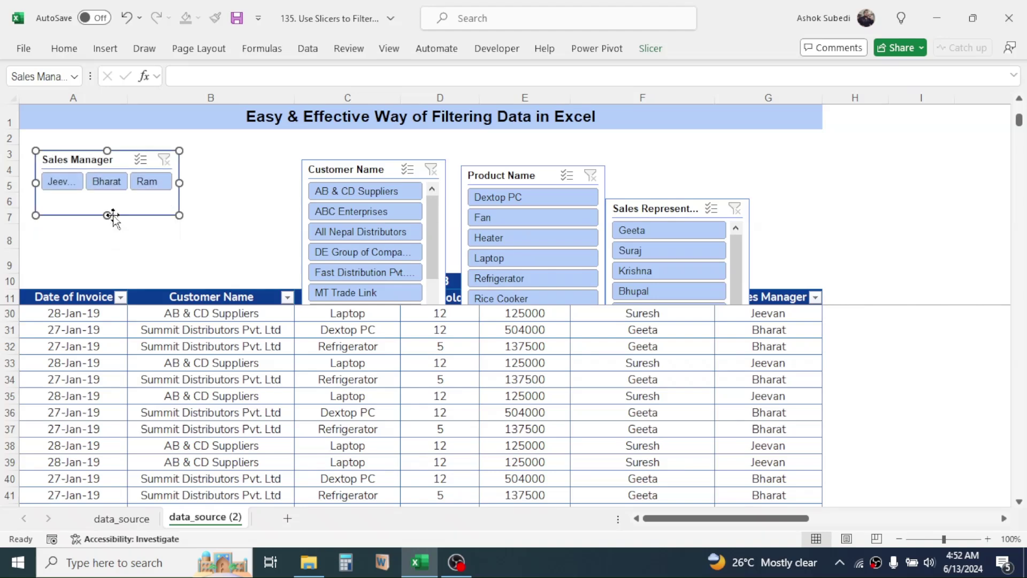
mouse_move(76, 152)
left_mouse_down()
mouse_move(89, 147)
mouse_move(80, 152)
left_mouse_up()
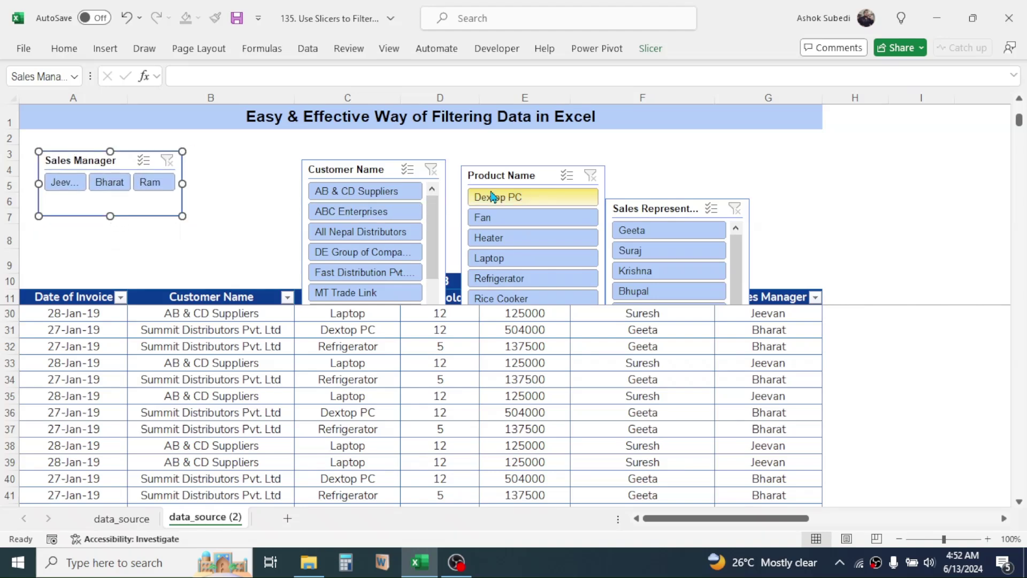
Arrange the Product Name slicer's buttons in 3 columns and place the slicer directly beside the Sales Manager slicer.
left_click(498, 170)
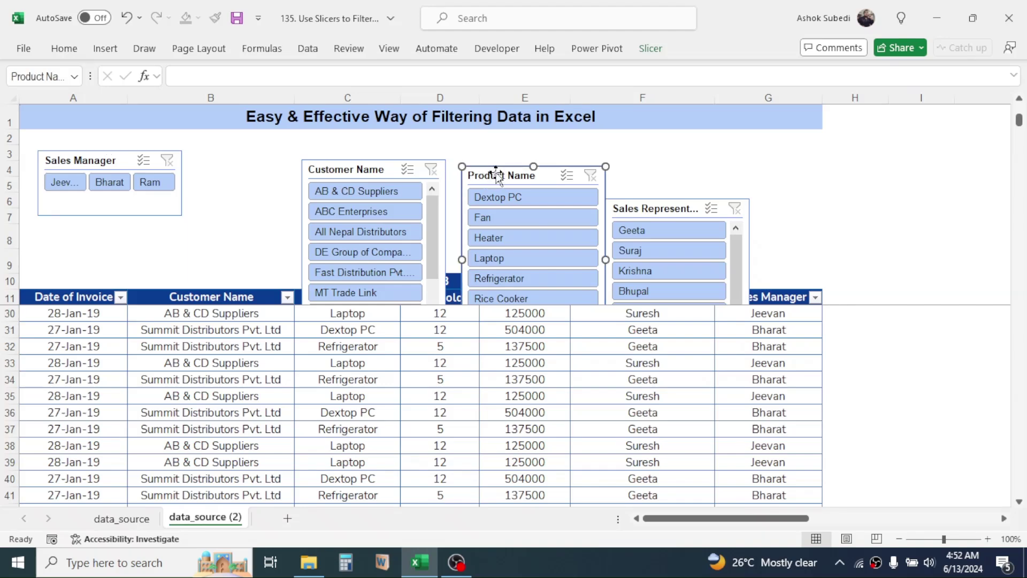
left_click(648, 49)
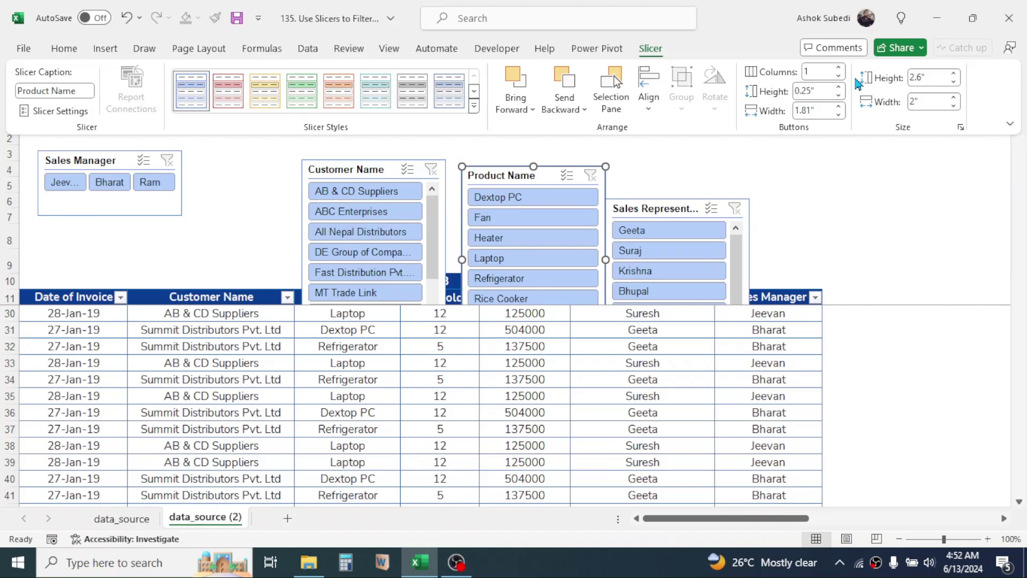
left_click(840, 68)
left_click(840, 68)
left_click(840, 68)
left_click(839, 75)
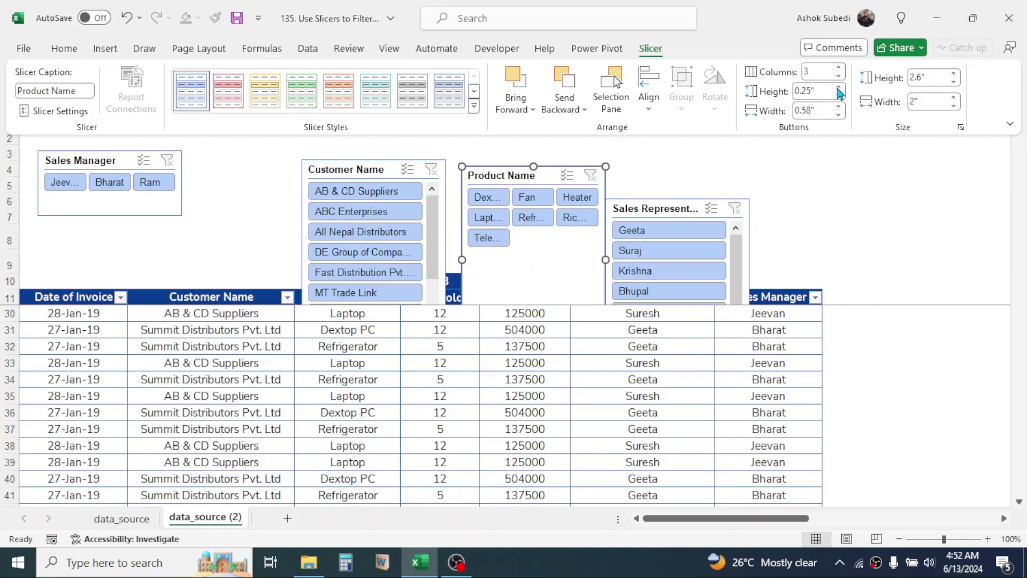
left_click(502, 169)
left_click_drag(502, 169, 226, 156)
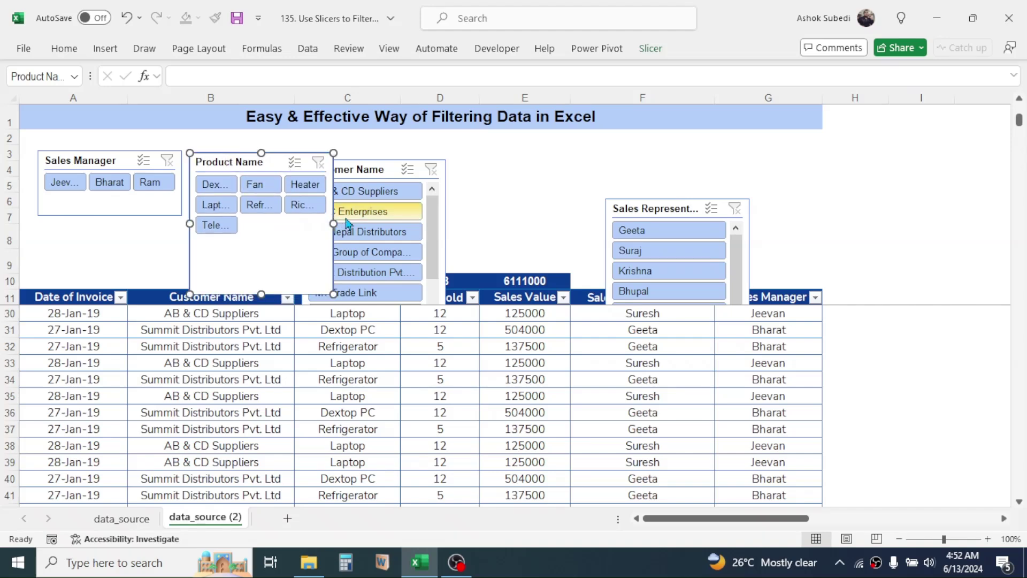
Move the Customer Name slicer away from the Product Name slicer, then widen and shorten the Product Name slicer to fit above the headers.
left_click_drag(389, 168, 517, 152)
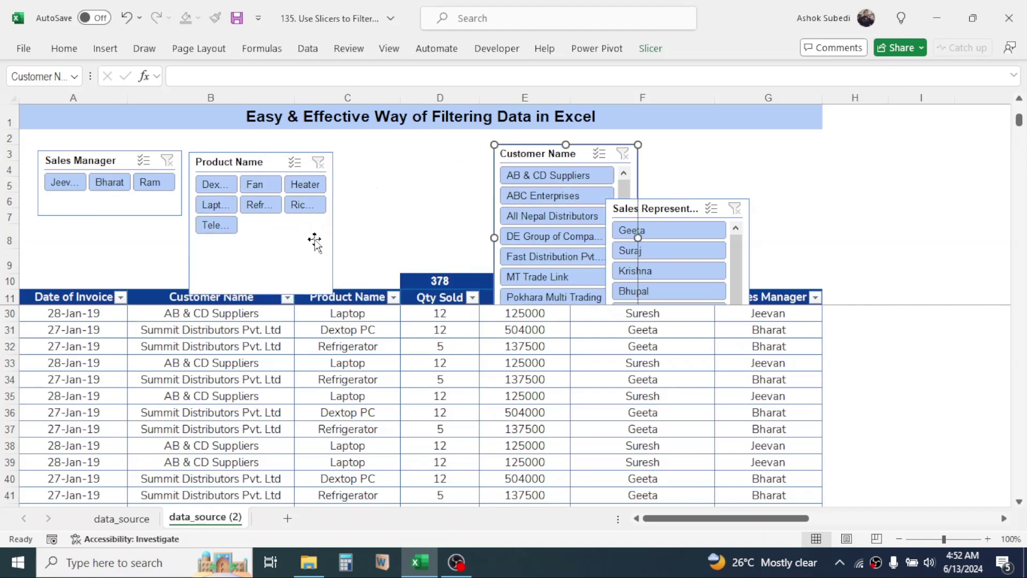
left_click(332, 230)
left_click(332, 209)
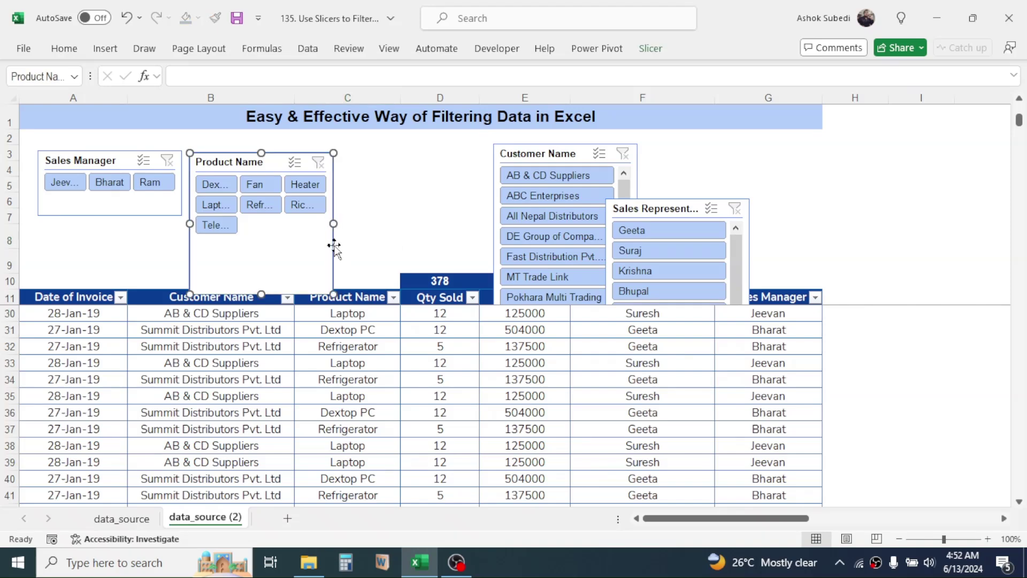
left_click_drag(335, 225, 370, 225)
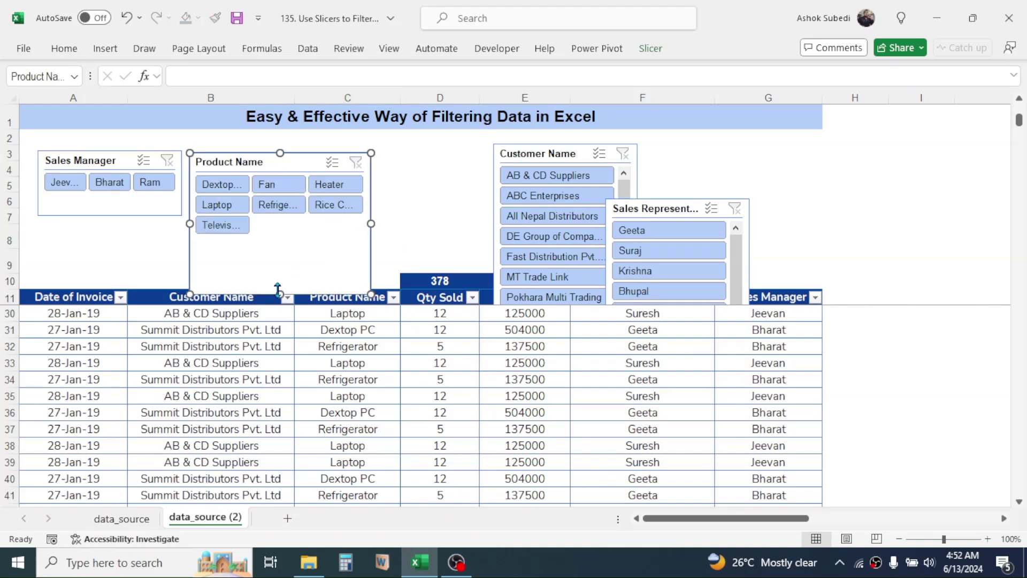
left_click_drag(280, 292, 288, 262)
Move the Customer Name slicer aside and place the Sales Representative slicer beside Product Name, with its buttons in 2 columns.
left_click(635, 143)
left_click_drag(635, 144, 927, 143)
left_click_drag(645, 207, 422, 160)
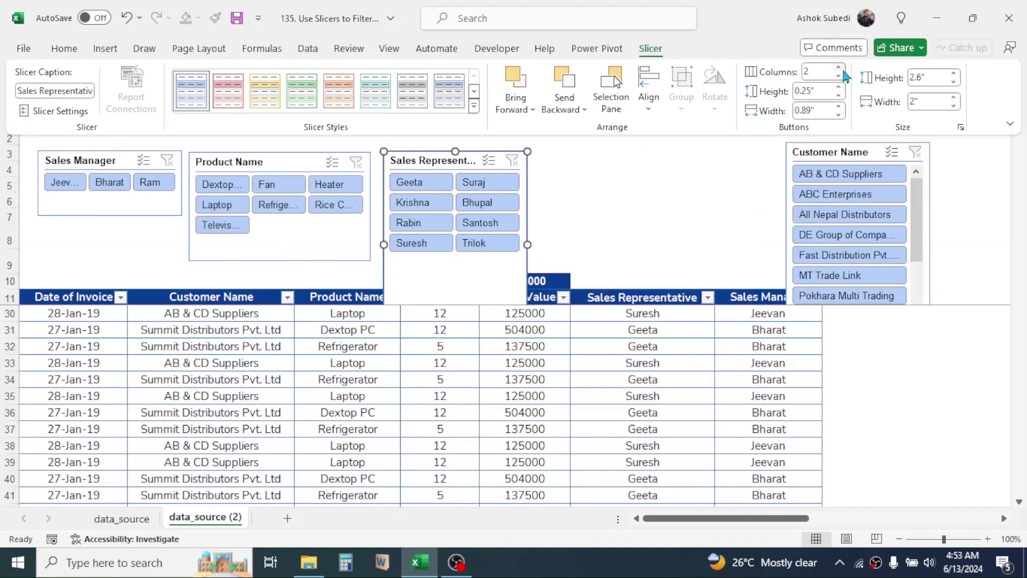
left_click(420, 157)
Lay out the Customer Name slicer in three columns, fit it above the headers and place it beside the Sales Representative slicer.
left_click_drag(855, 152, 718, 144)
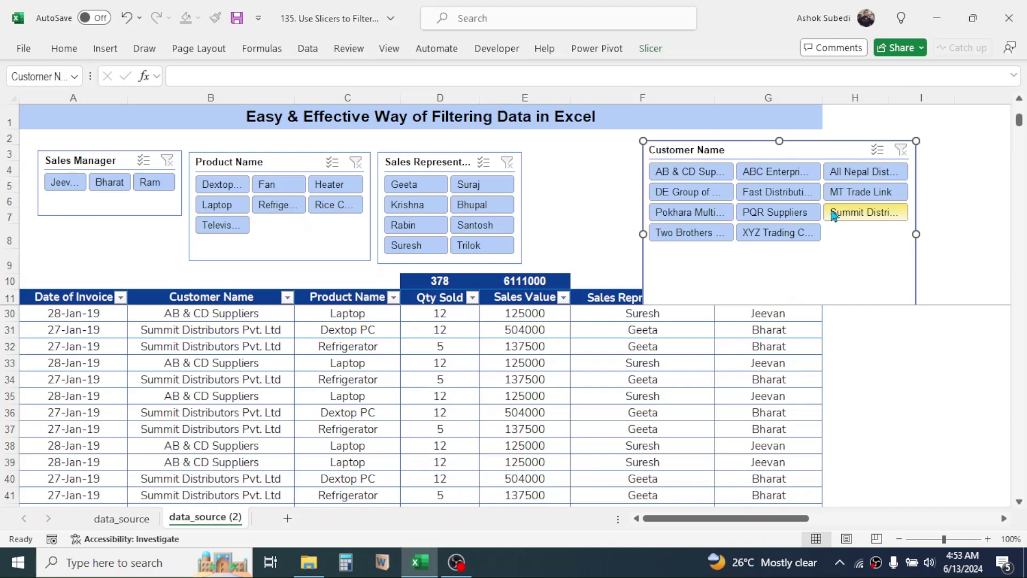
left_click_drag(730, 136, 619, 152)
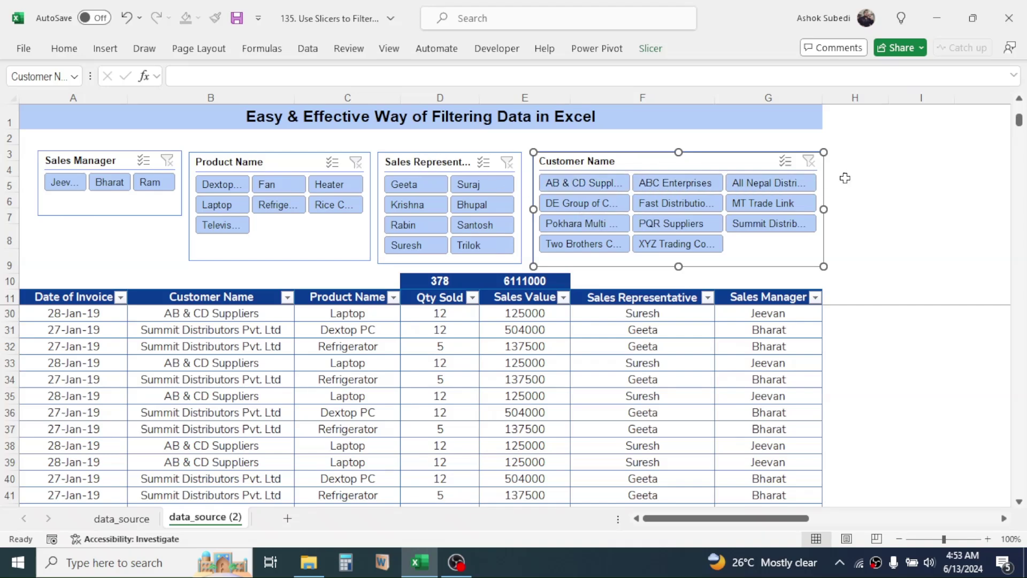
left_click(894, 156)
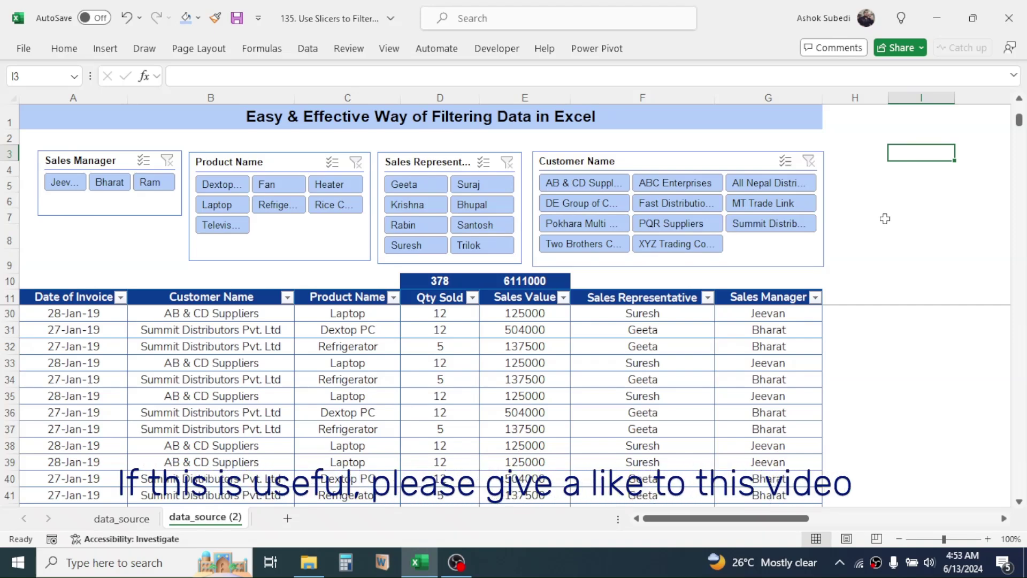
Filter the table by each sales manager in turn using the slicer, and clear the Sales Manager filter.
left_click(63, 184)
left_click(109, 182)
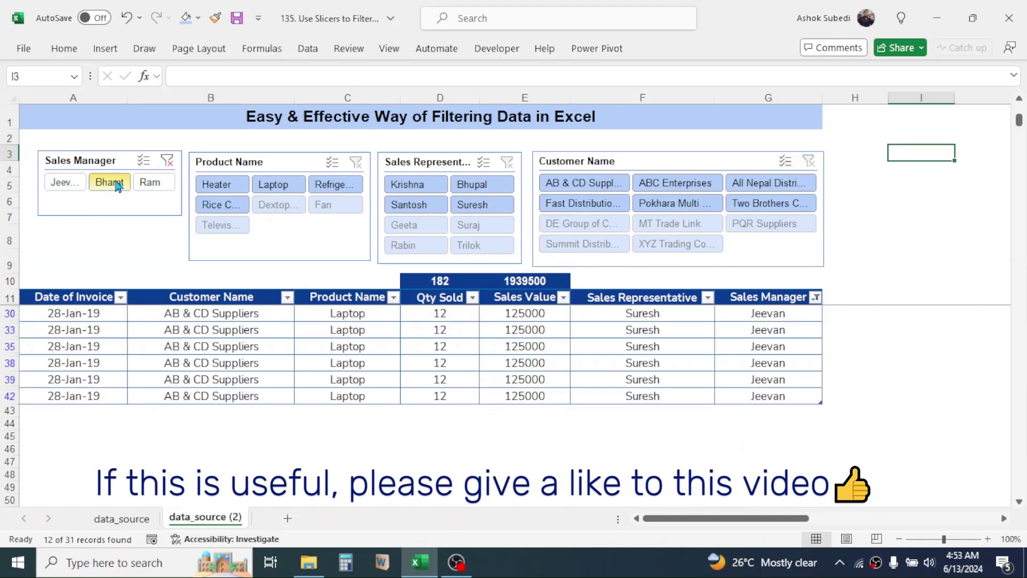
left_click(149, 183)
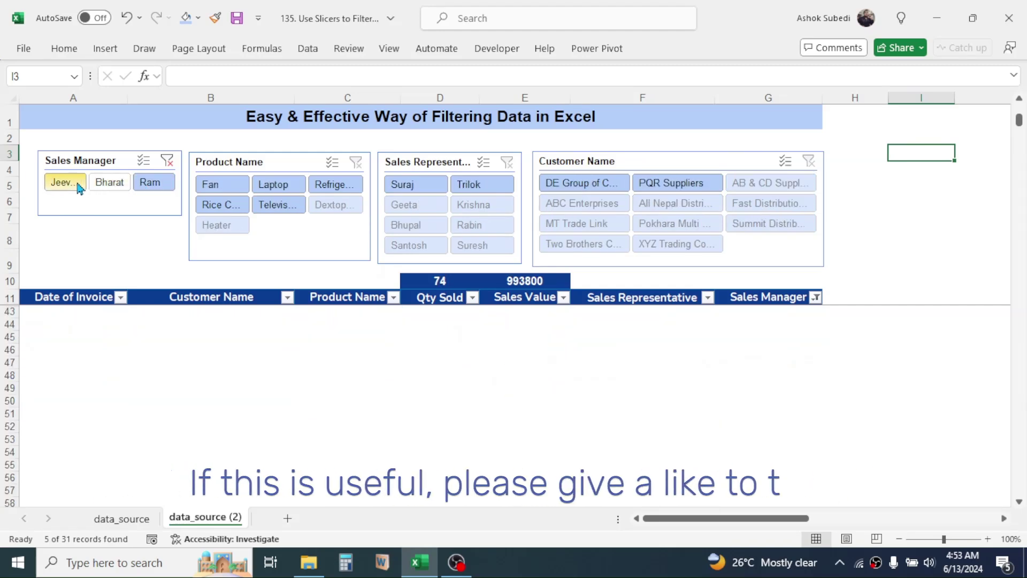
left_click_drag(1019, 123, 990, 90)
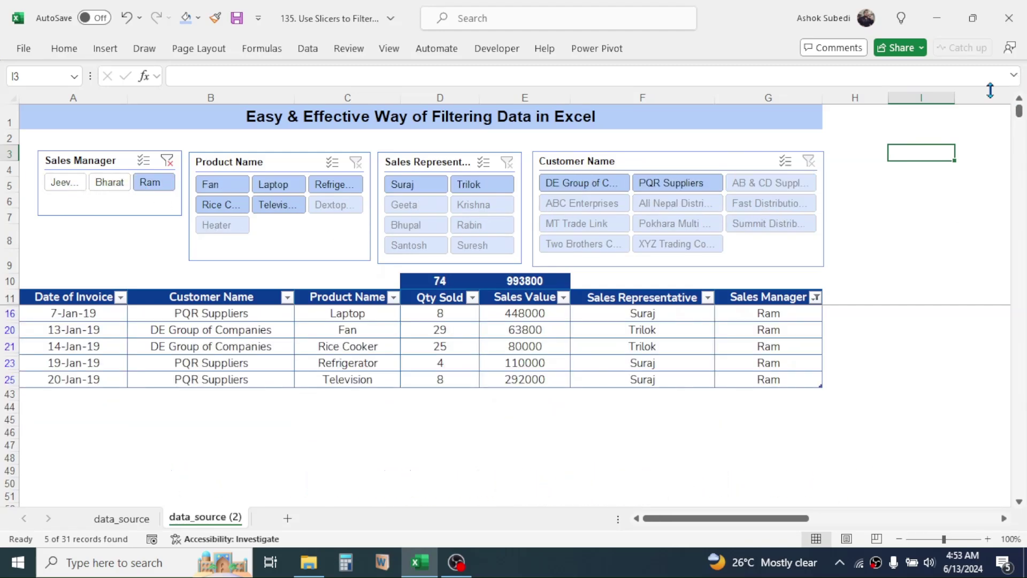
left_click(64, 184)
left_click(109, 181)
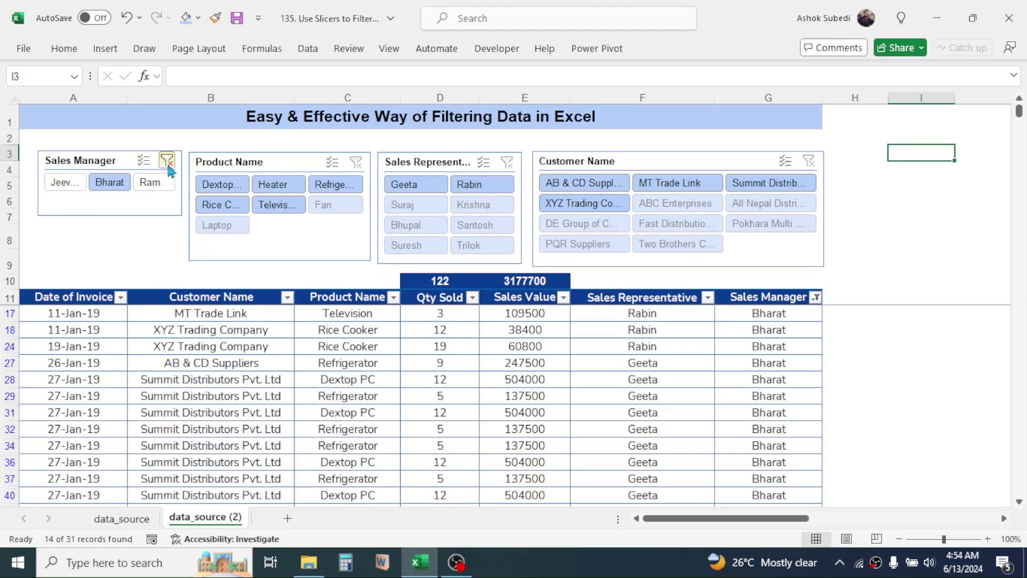
left_click(168, 161)
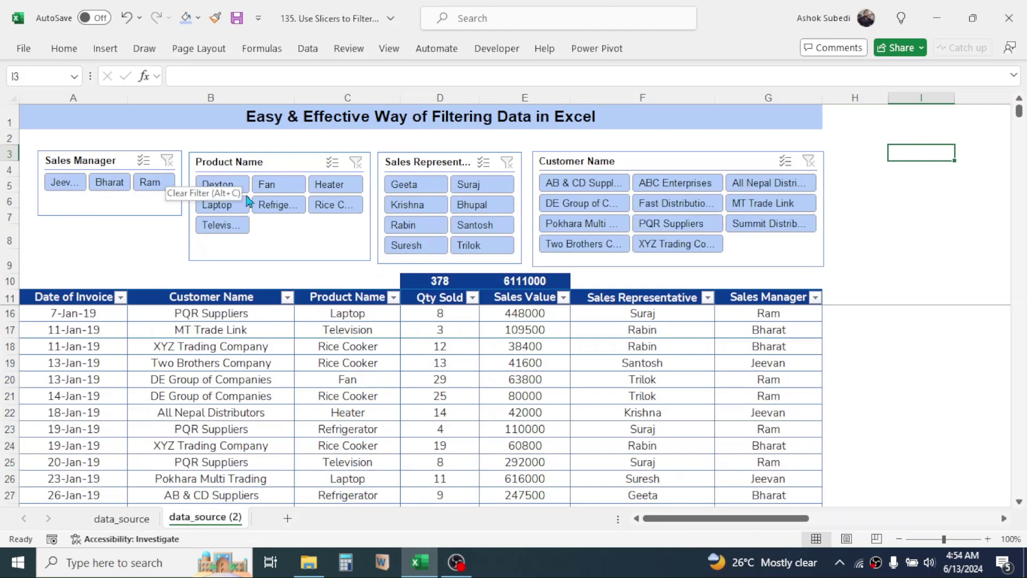
Filter the table by Dextop PC, Fan, Heater and Rice Cooker in turn, and clear the Product Name filter.
left_click(222, 185)
left_click(296, 184)
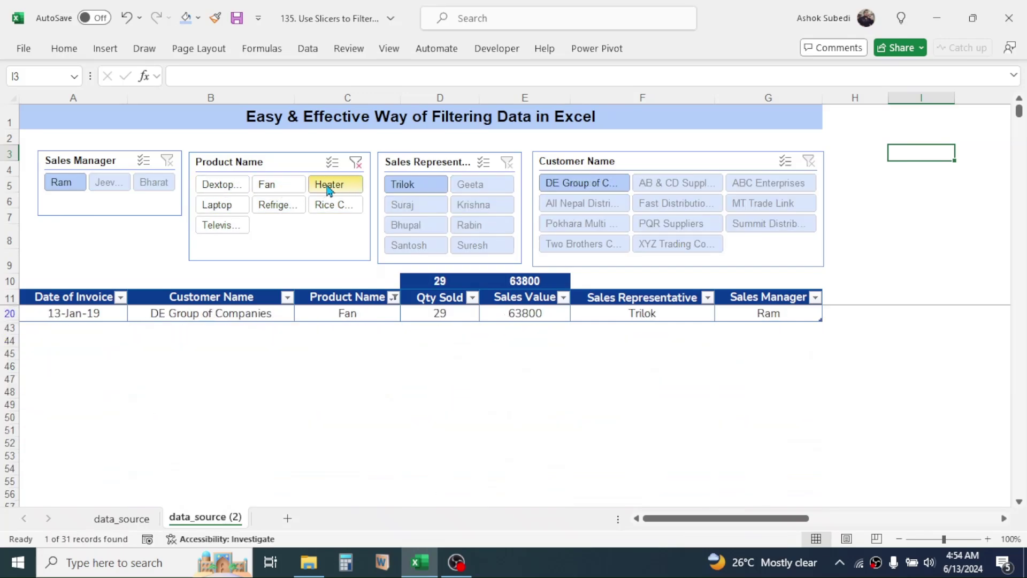
left_click(329, 185)
left_click(332, 204)
left_click(355, 161)
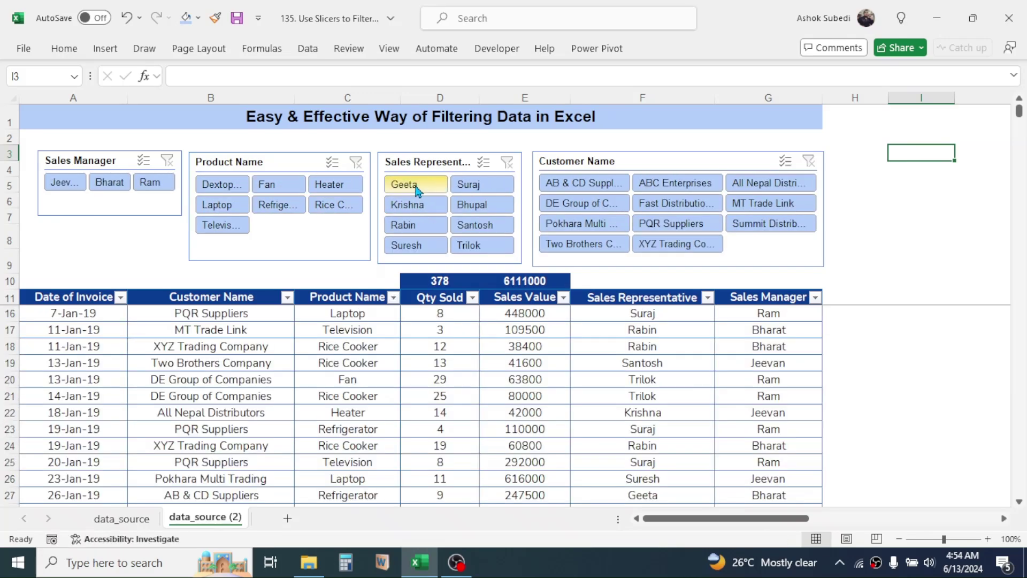
Filter the table by four different sales representatives in turn, and clear the Sales Representative filter.
left_click(417, 188)
left_click(470, 184)
left_click(471, 204)
left_click(406, 225)
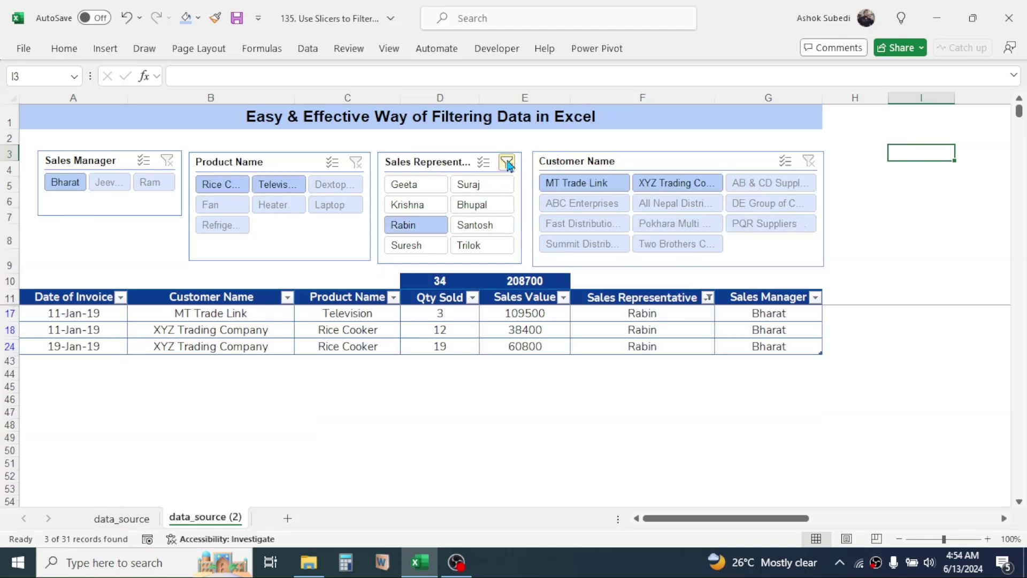
left_click(507, 163)
Filter the table by Fast Distributors, MT Trade Link, PQR Suppliers and Pokhara Multi Trading in turn, and clear the Customer Name filter.
left_click(650, 202)
left_click(746, 204)
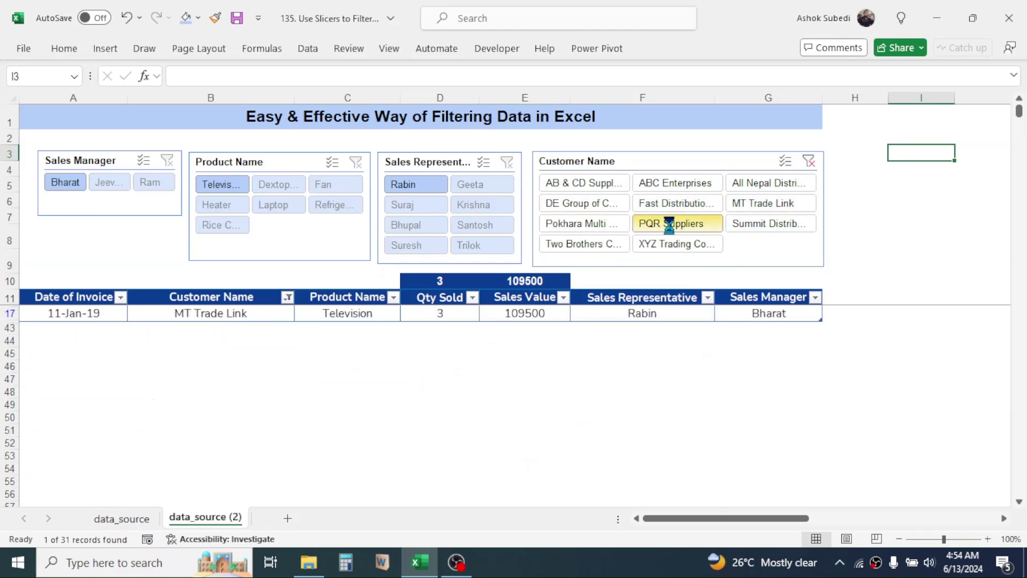
left_click(668, 224)
left_click(580, 223)
left_click(808, 161)
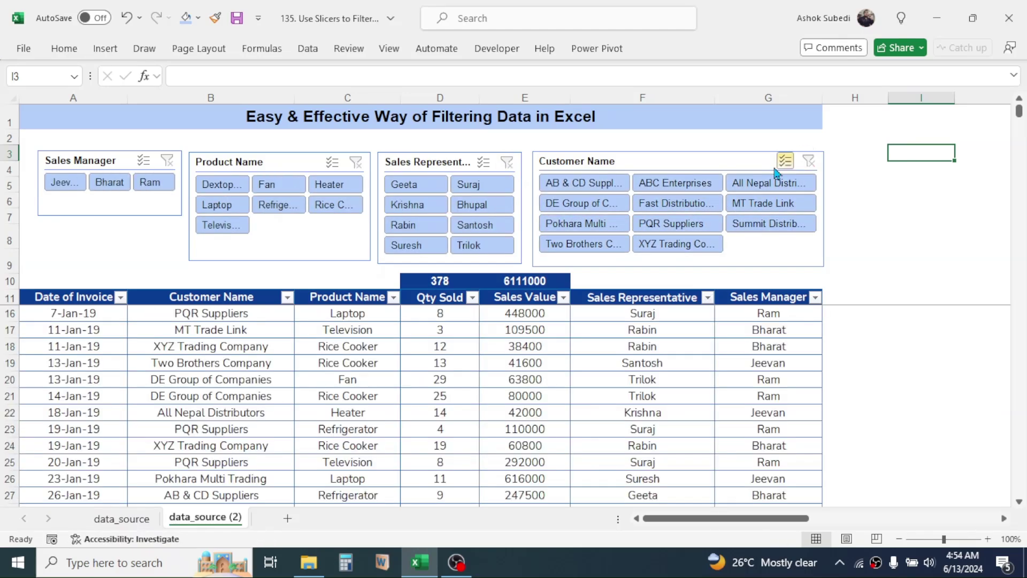
Turn on multi-select in the Sales Representative slicer, deselect all representatives except the two in its first row, and clear the filter.
left_click(483, 161)
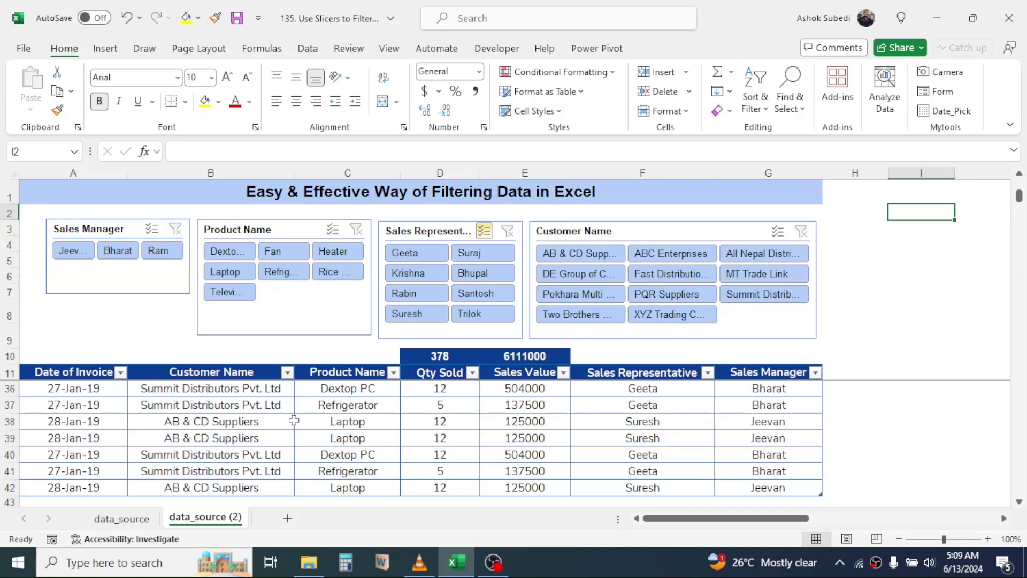
left_click(416, 277)
left_click(471, 272)
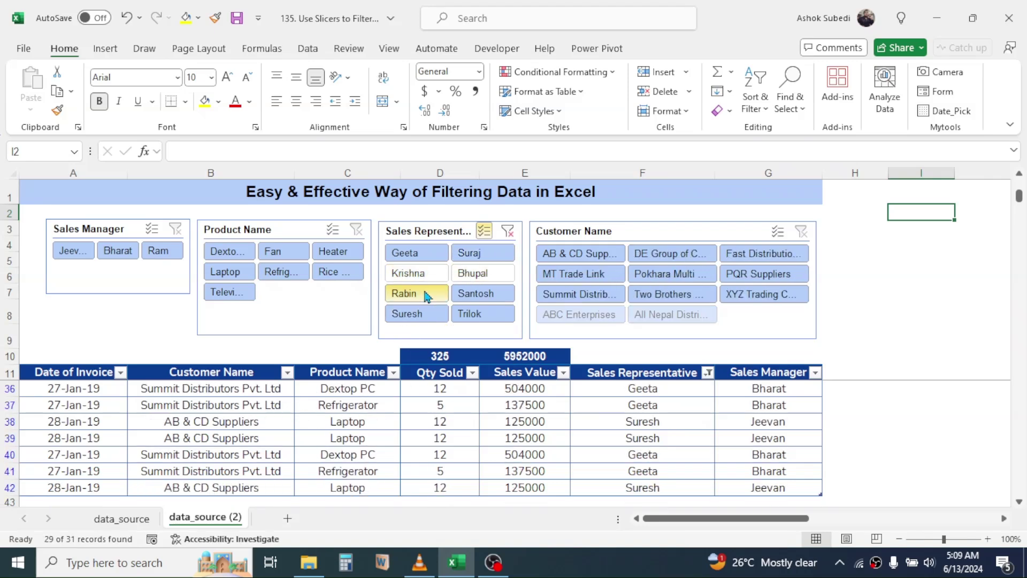
left_click(420, 290)
left_click(427, 316)
left_click(471, 313)
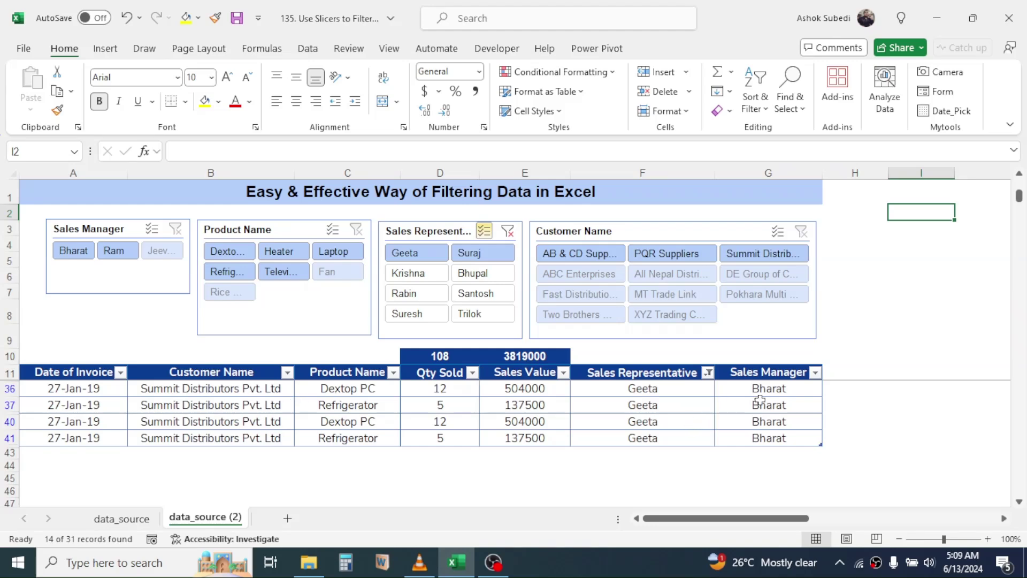
left_click_drag(1019, 198, 1022, 163)
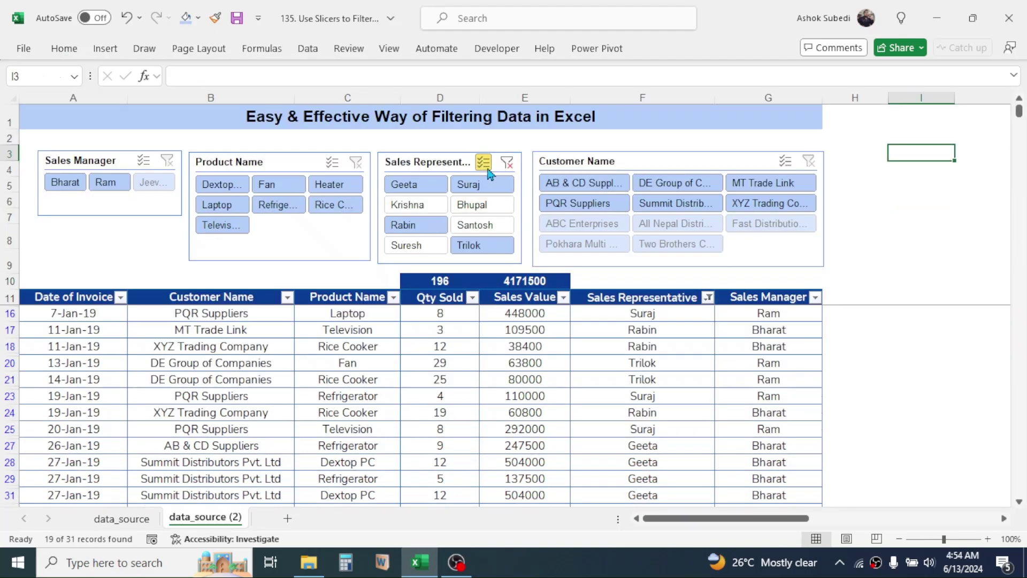
left_click(504, 164)
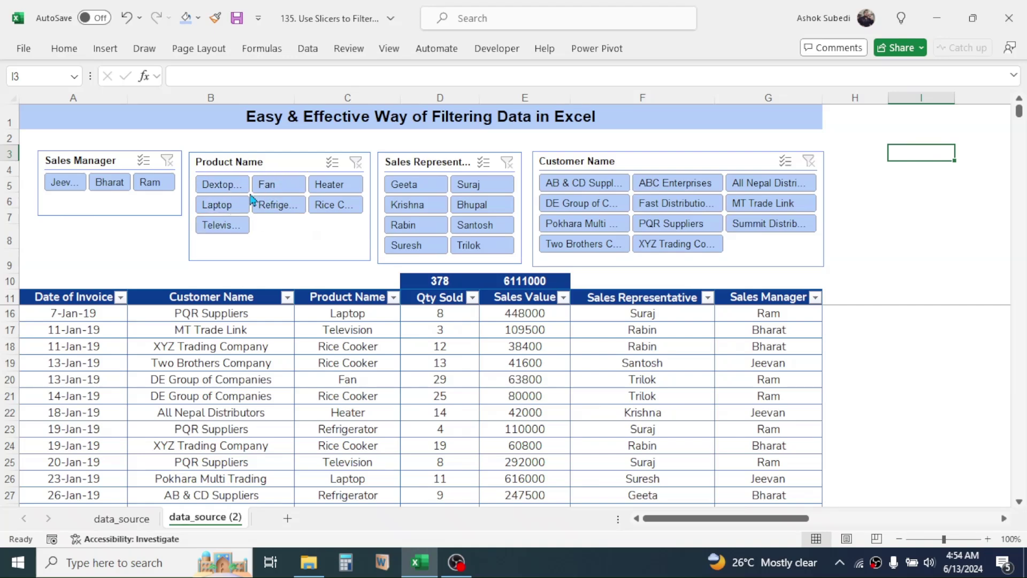
Filter the table by Dextop PC, Refrigerator and Television together, and clear the Product Name filter.
left_click(222, 190)
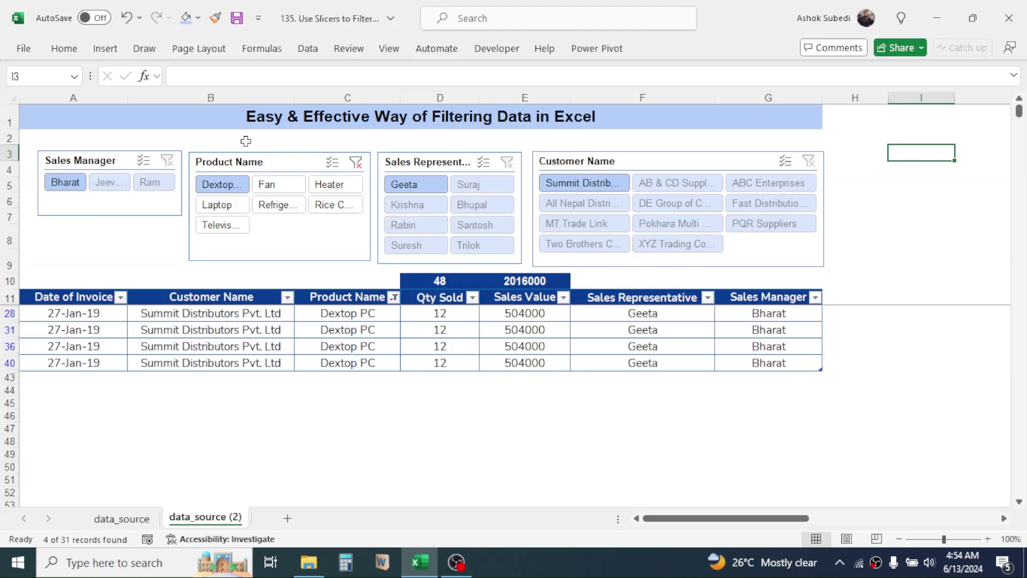
left_click(273, 205, "ctrl")
left_click(225, 227, "ctrl")
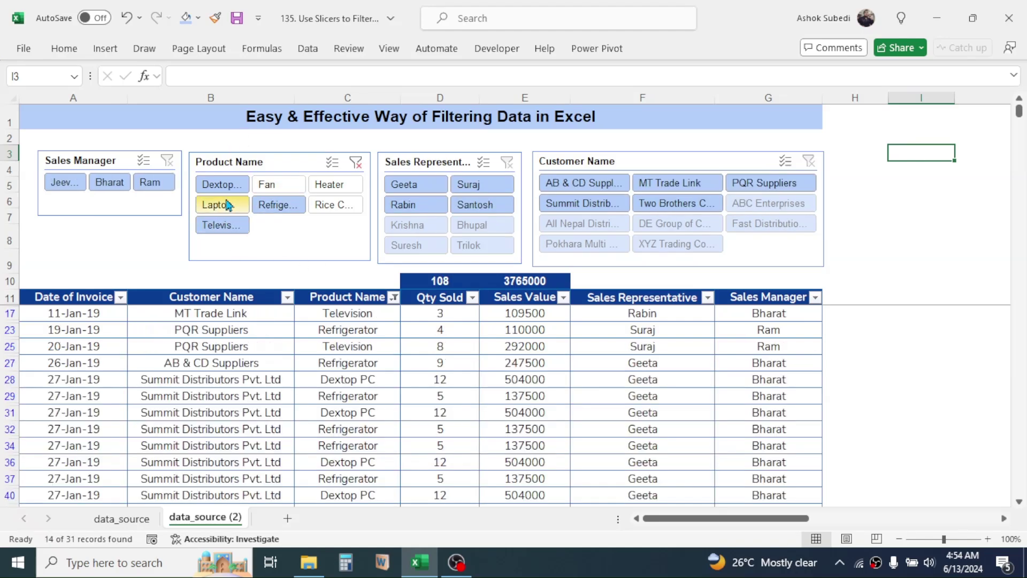
left_click(355, 162)
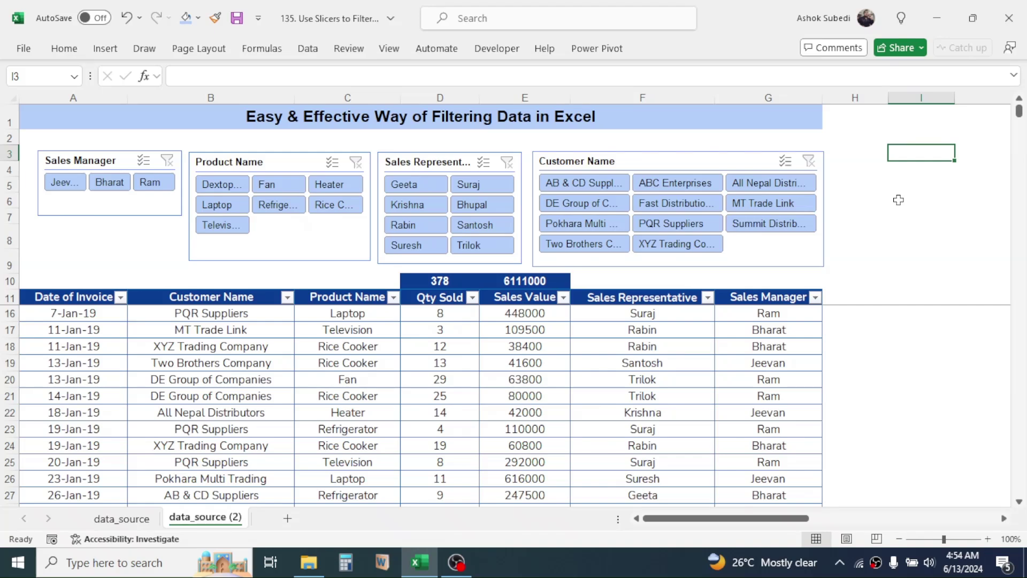
left_click(920, 118)
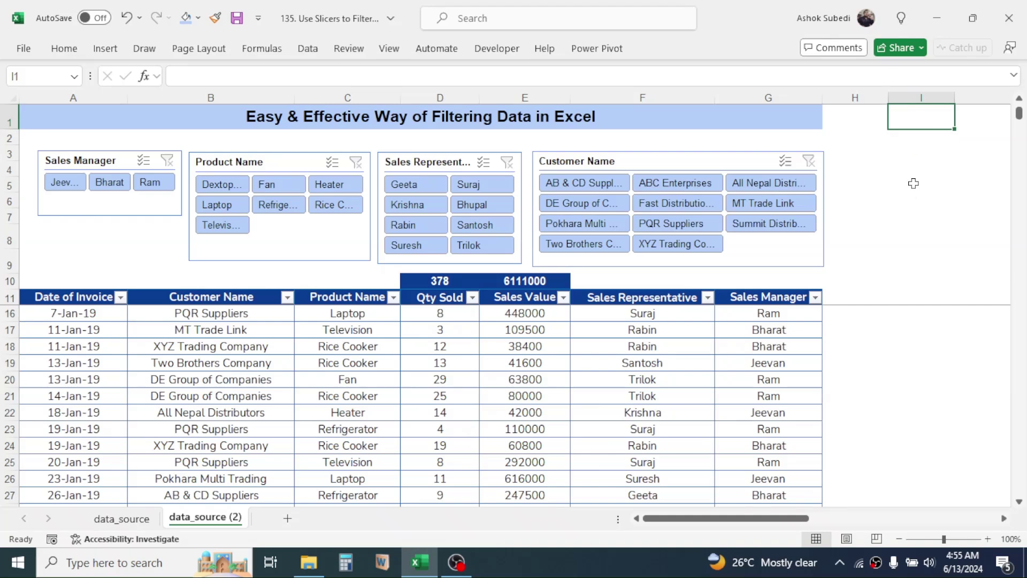
left_click(910, 166)
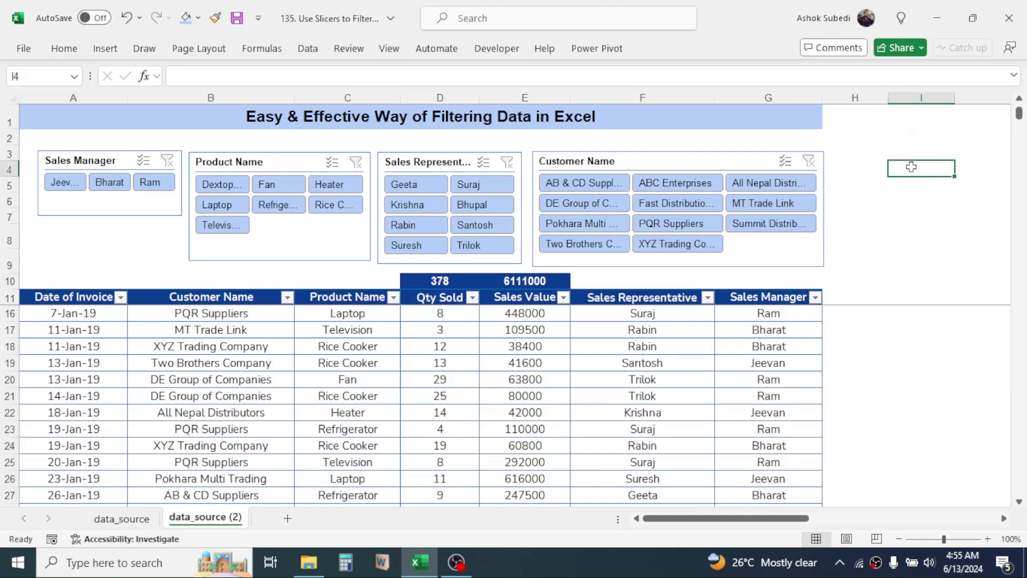
left_click(916, 119)
left_click(918, 140)
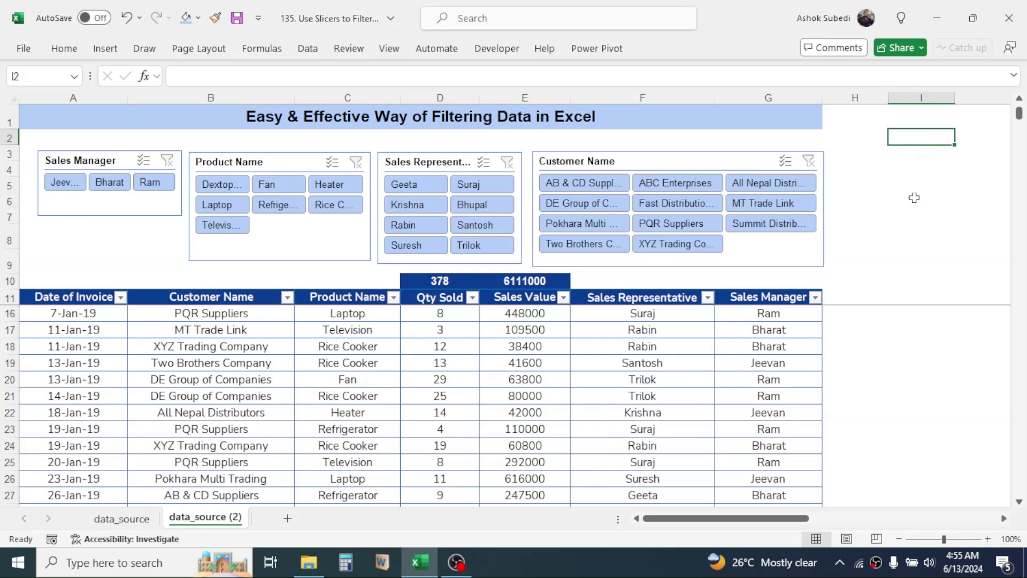